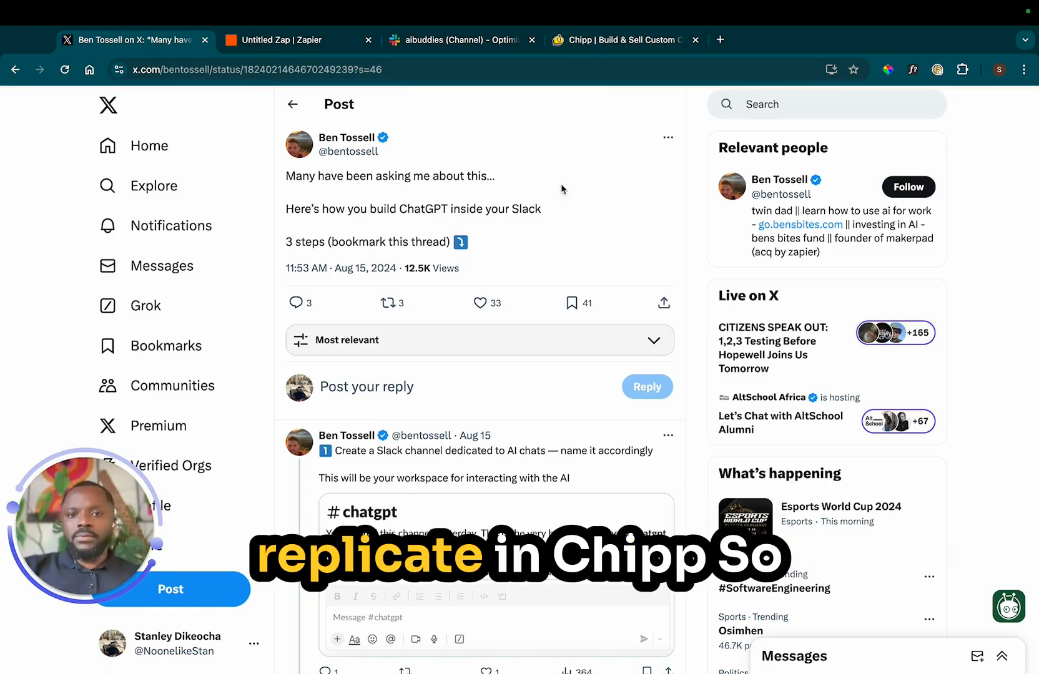
Switch to the Chipp website, look over its homepage and enter the applications dashboard
left_click(609, 41)
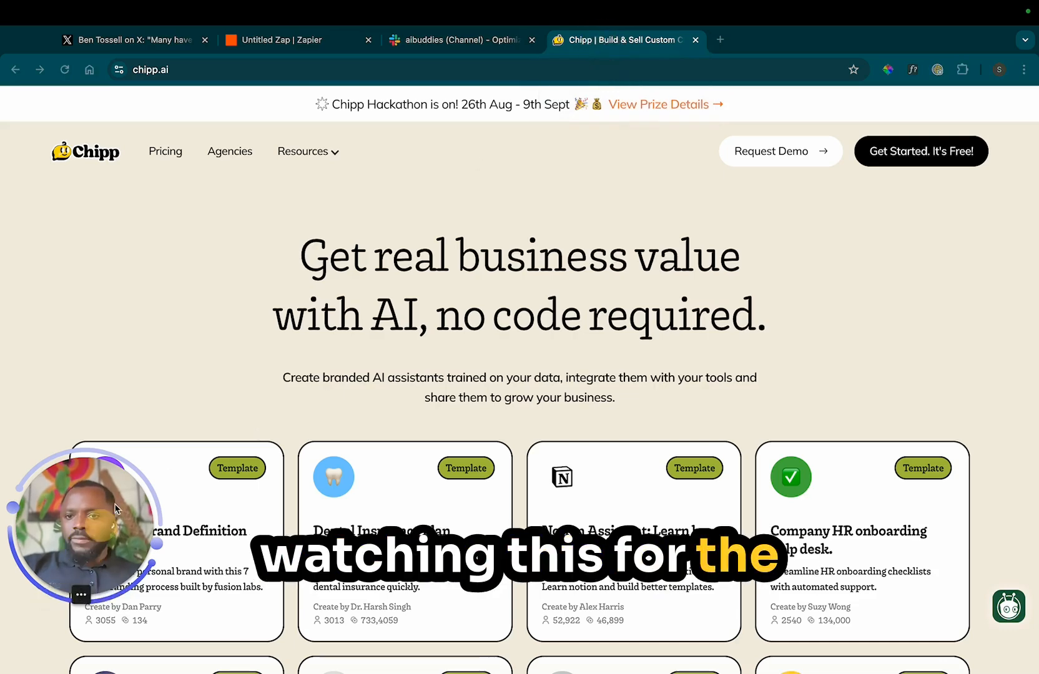
scroll(317, 190, "down", 1)
scroll(318, 189, "up", 1)
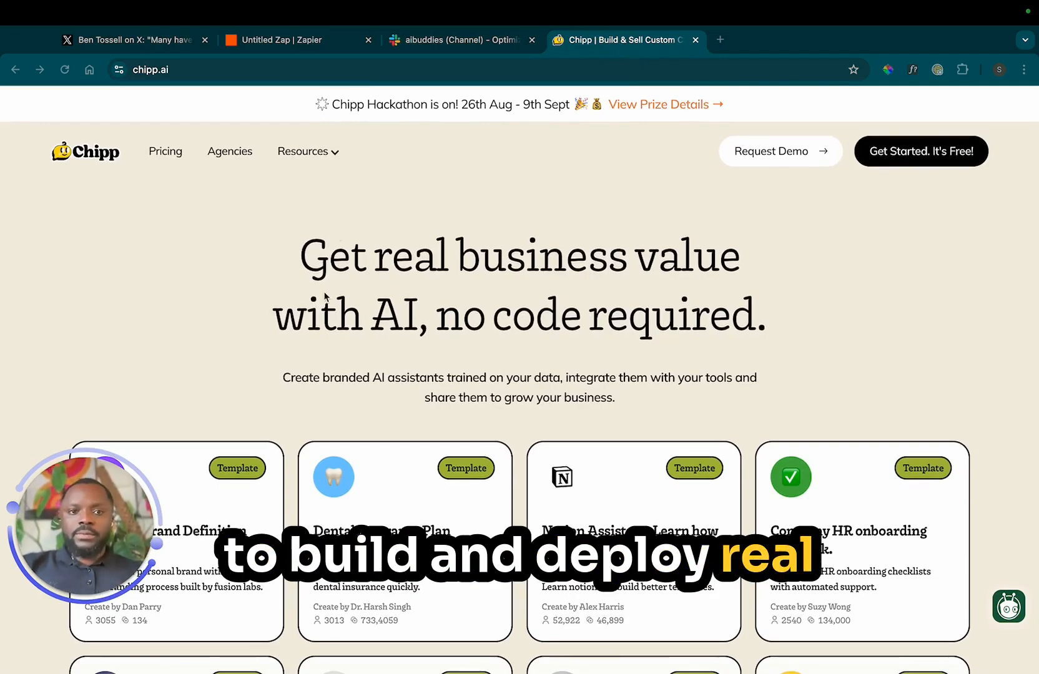
scroll(314, 306, "down", 2)
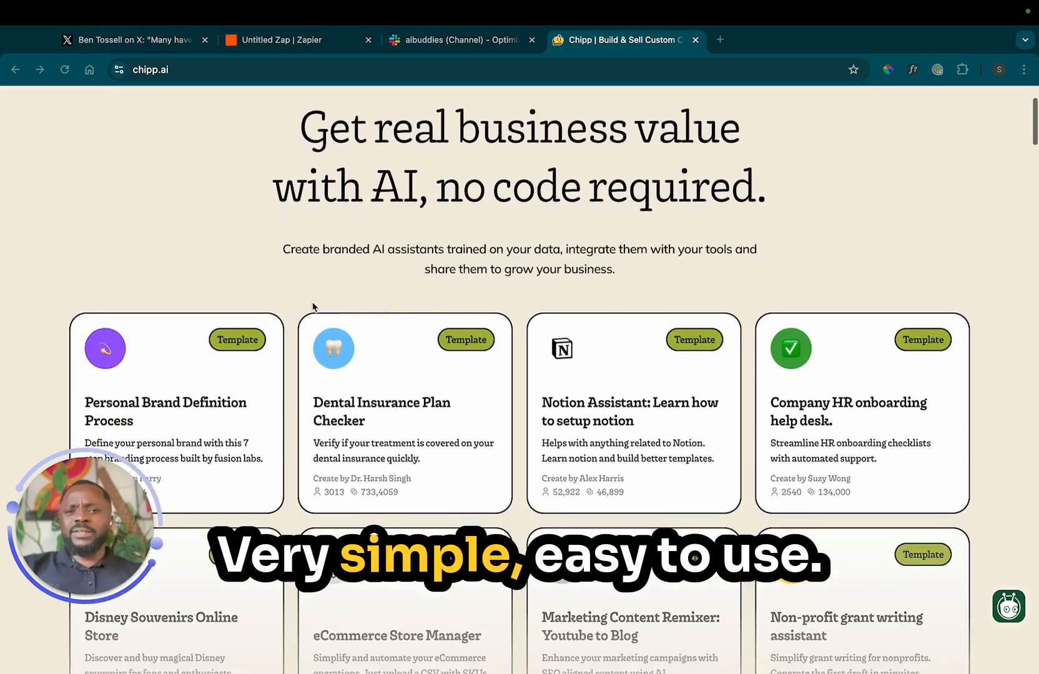
scroll(314, 306, "up", 2)
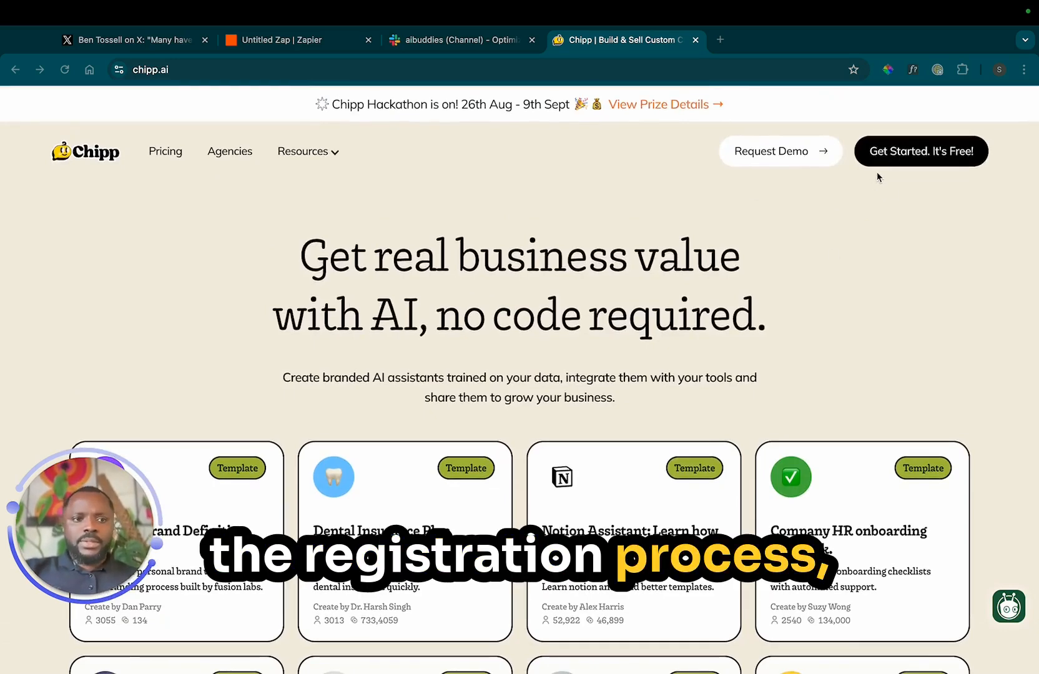
left_click(900, 162)
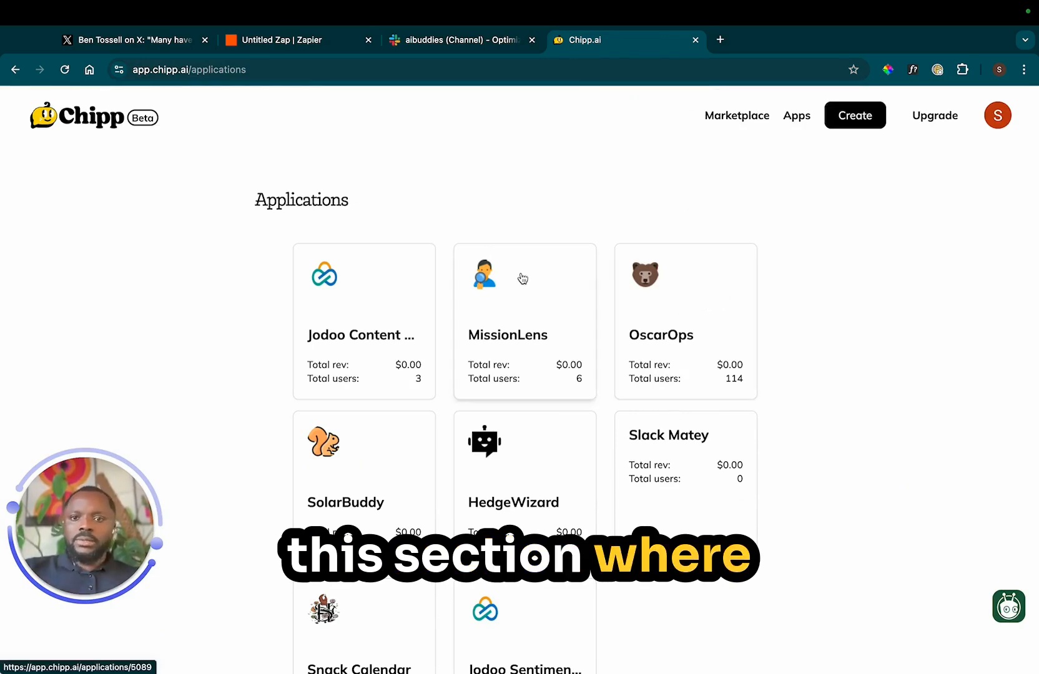
Look through the existing AI applications on the Chipp dashboard
scroll(575, 351, "down", 2)
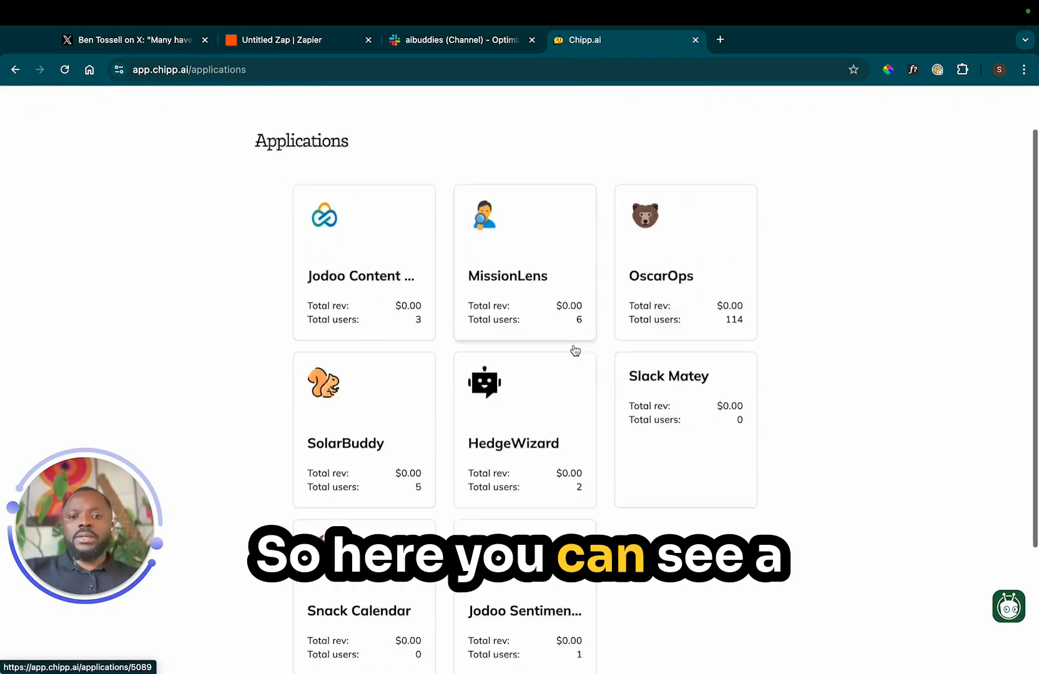
scroll(575, 350, "up", 2)
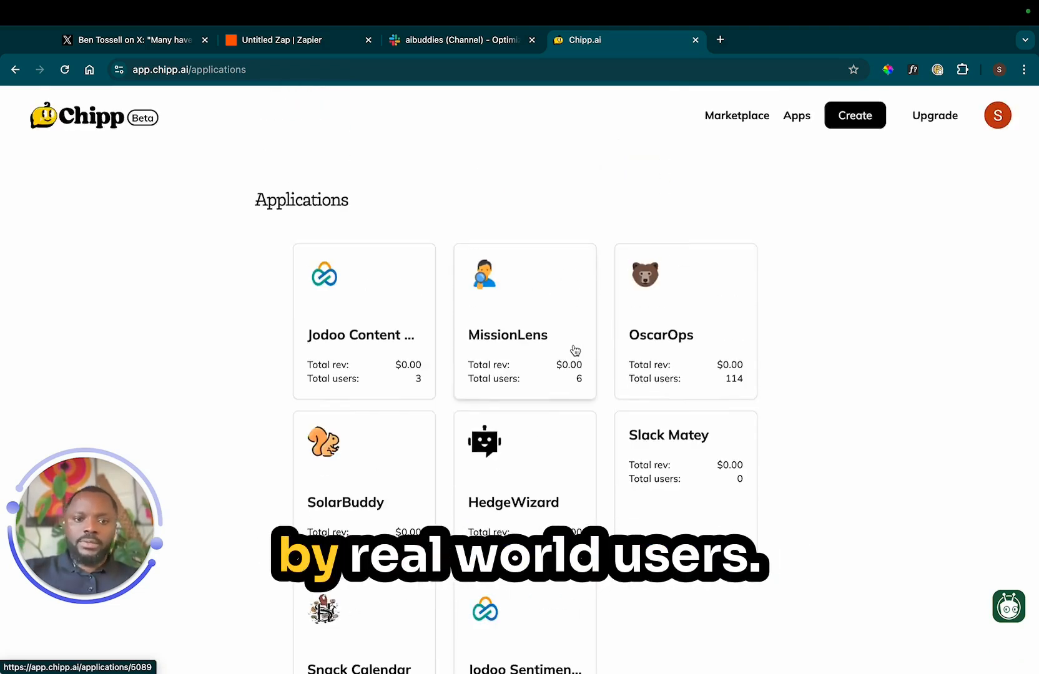
scroll(572, 351, "down", 3)
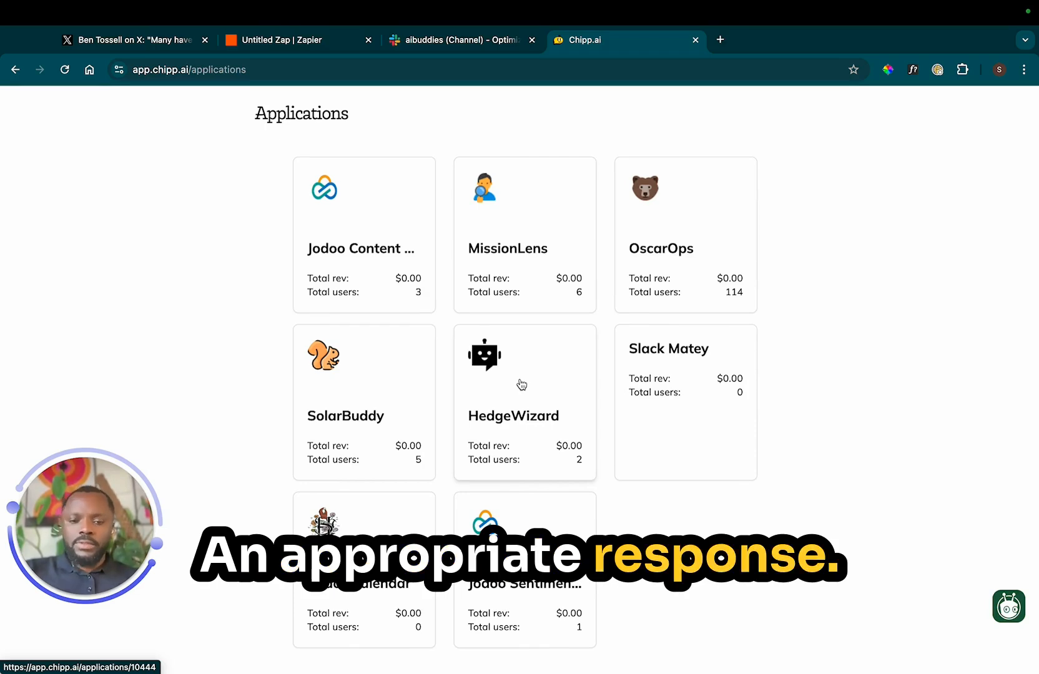
scroll(521, 384, "down", 3)
scroll(521, 384, "up", 3)
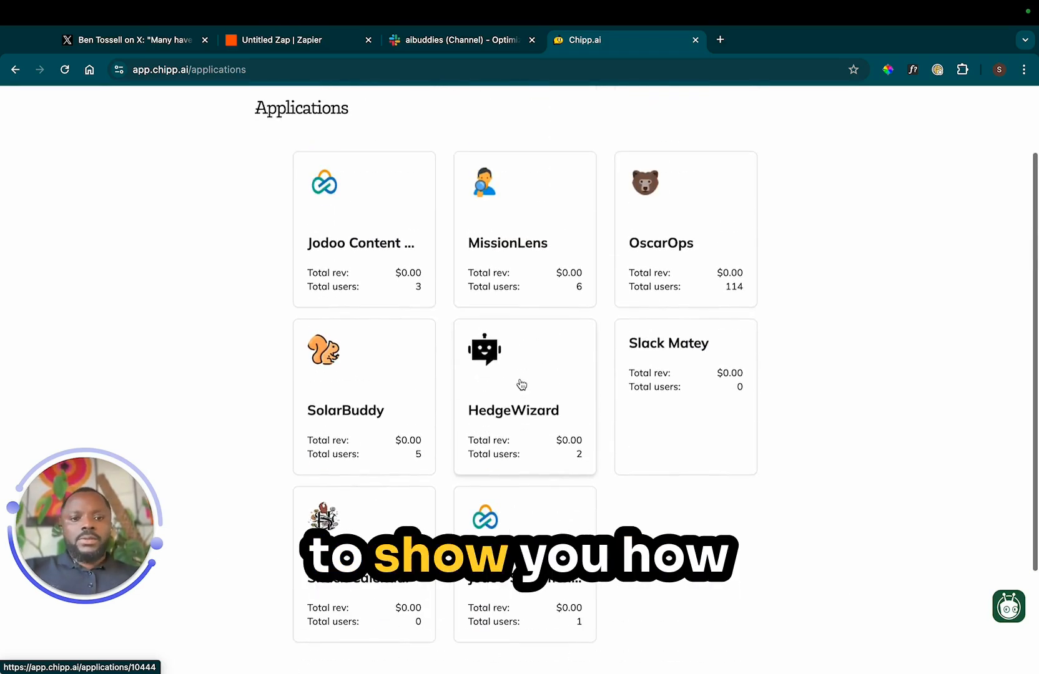
Revisit the X post about building ChatGPT inside Slack and open the Slack Matey application in Chipp
left_click(194, 43)
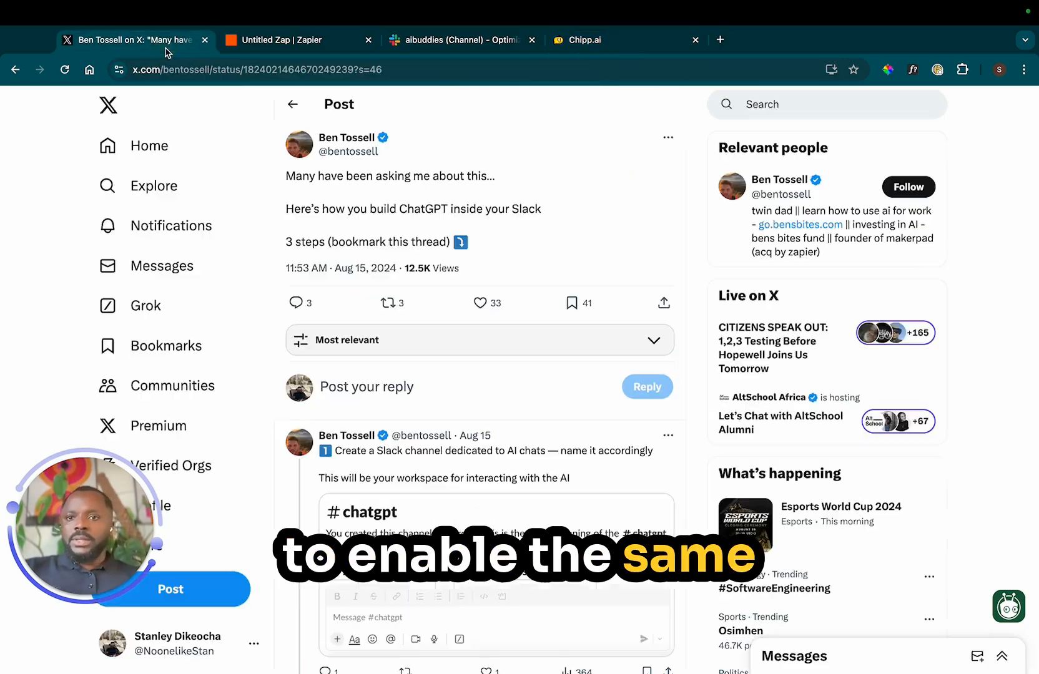
double_click(390, 208)
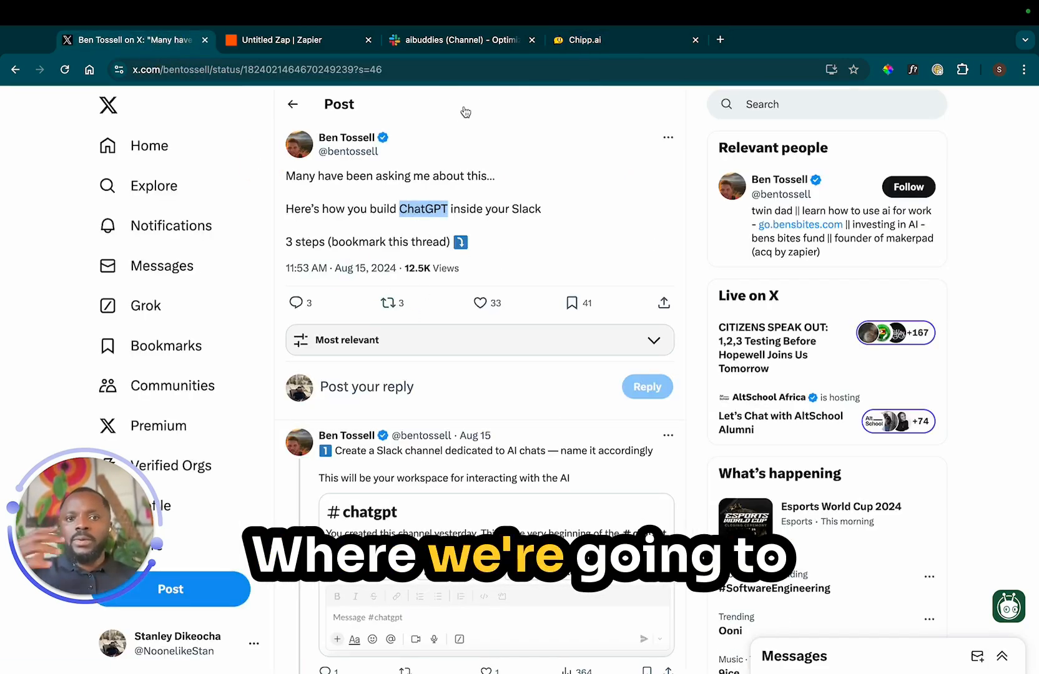
left_click(561, 39)
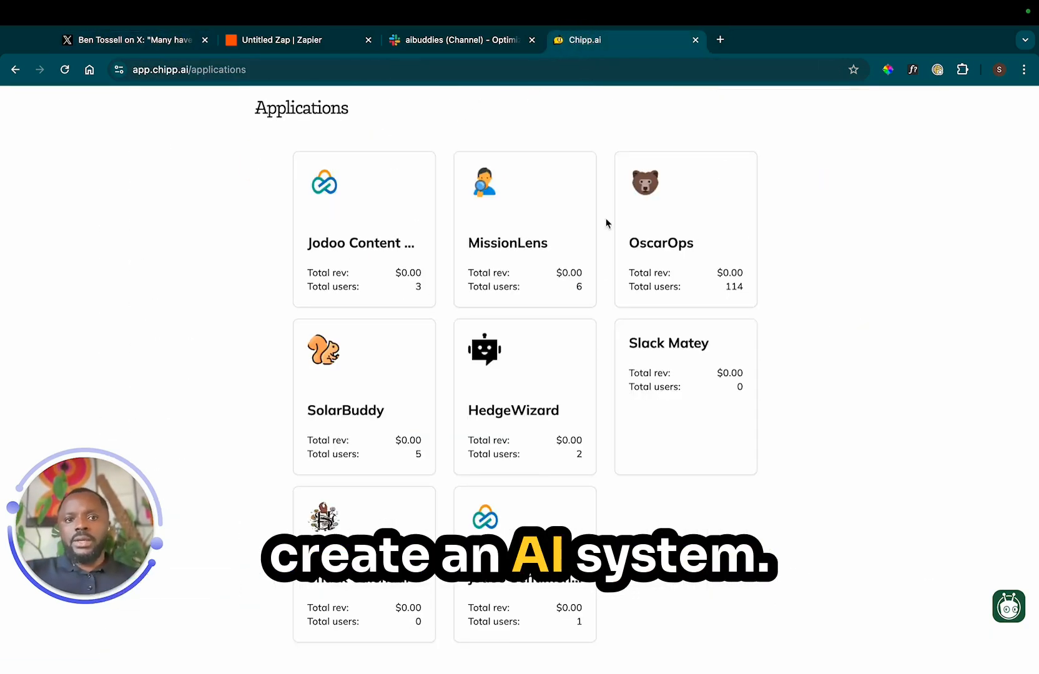
left_click(650, 354)
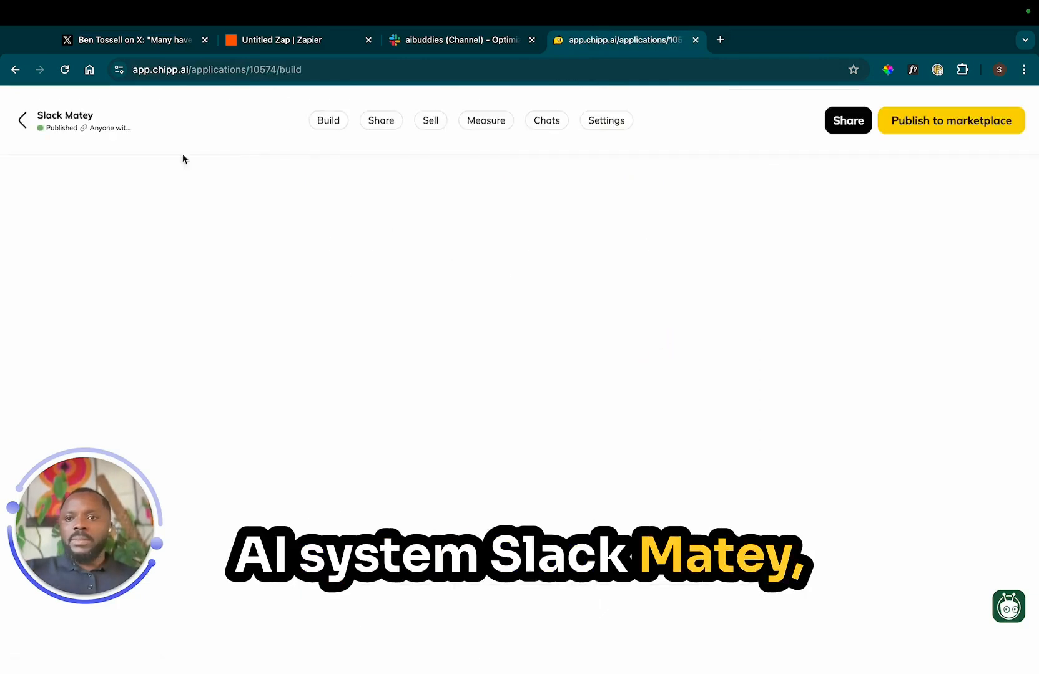
Review Slack Matey's name, description, instructions and model in its build setup
scroll(141, 228, "down", 3)
scroll(141, 228, "up", 2)
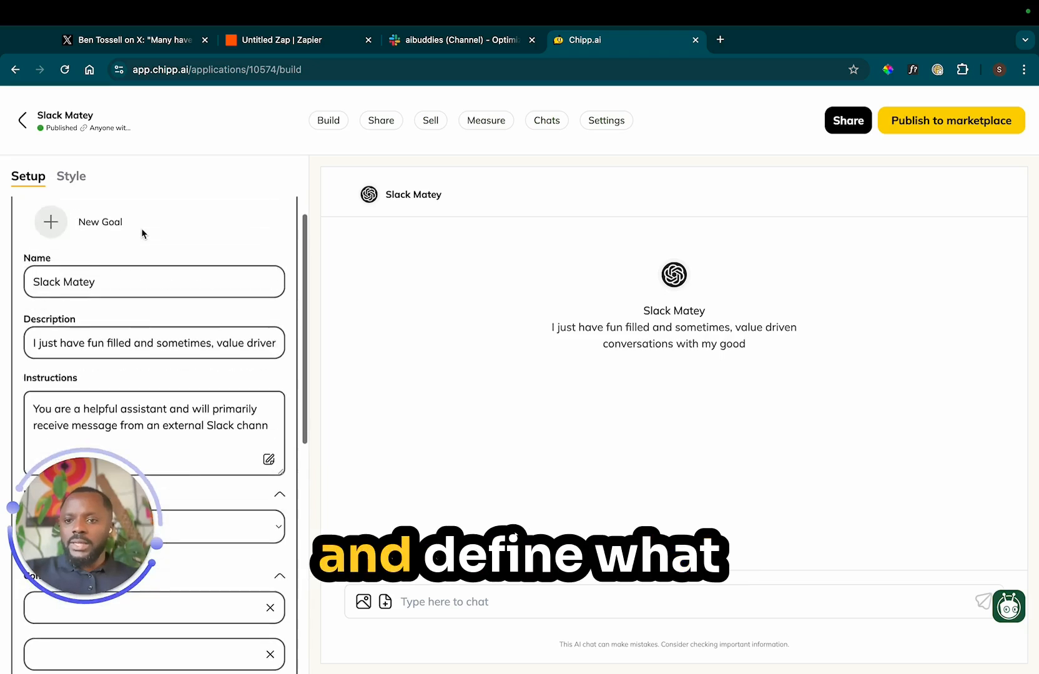
scroll(141, 227, "down", 2)
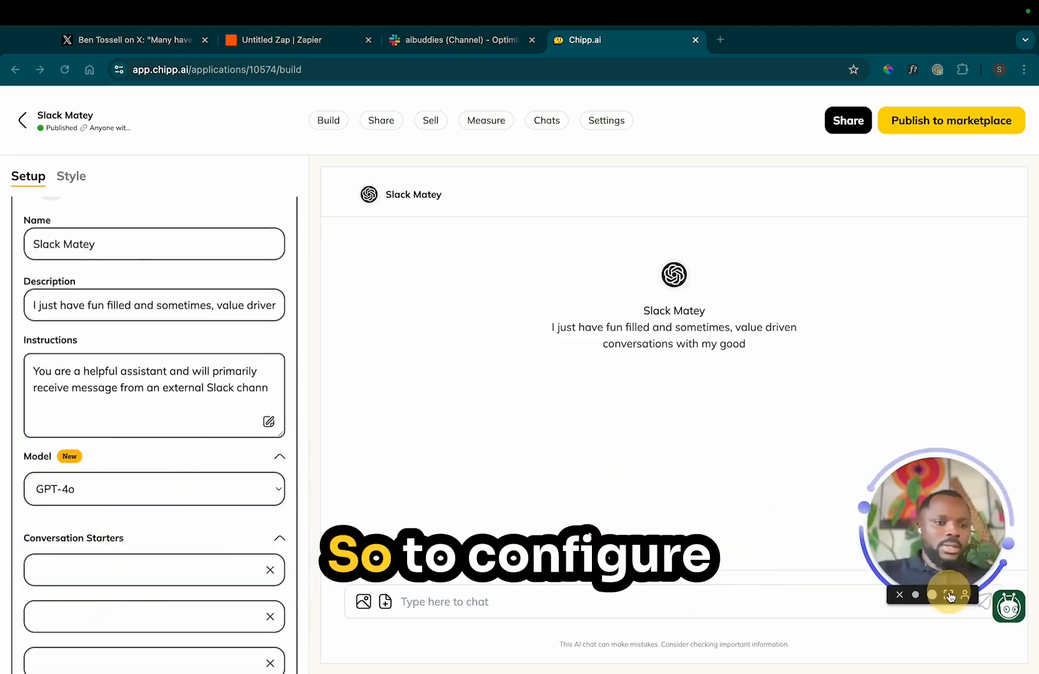
scroll(25, 447, "up", 2)
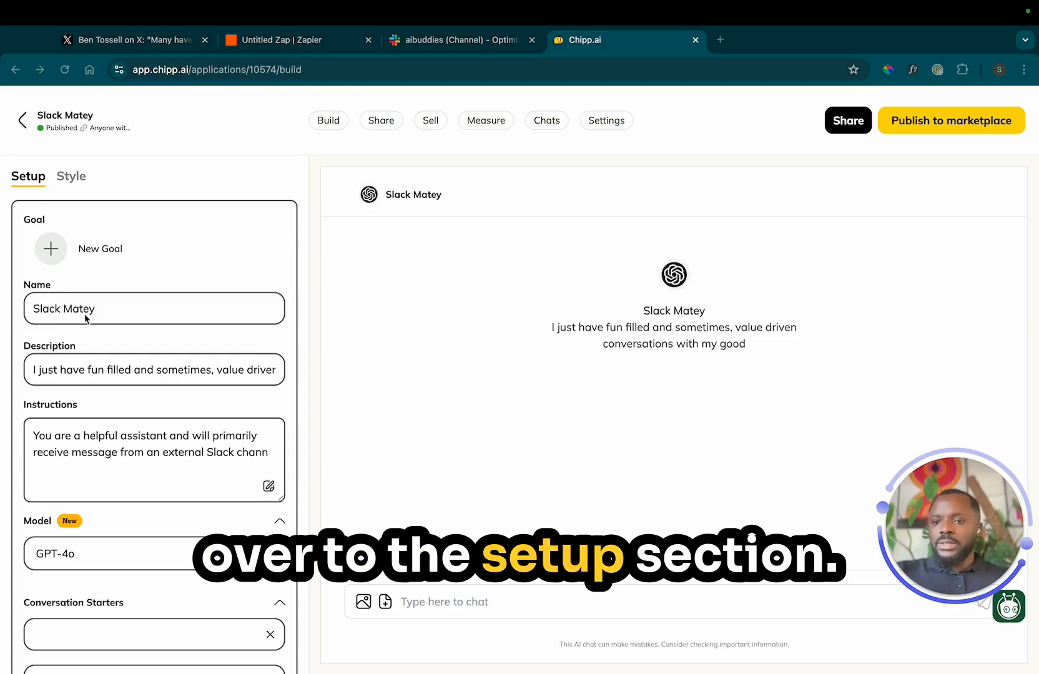
triple_click(82, 309)
triple_click(94, 371)
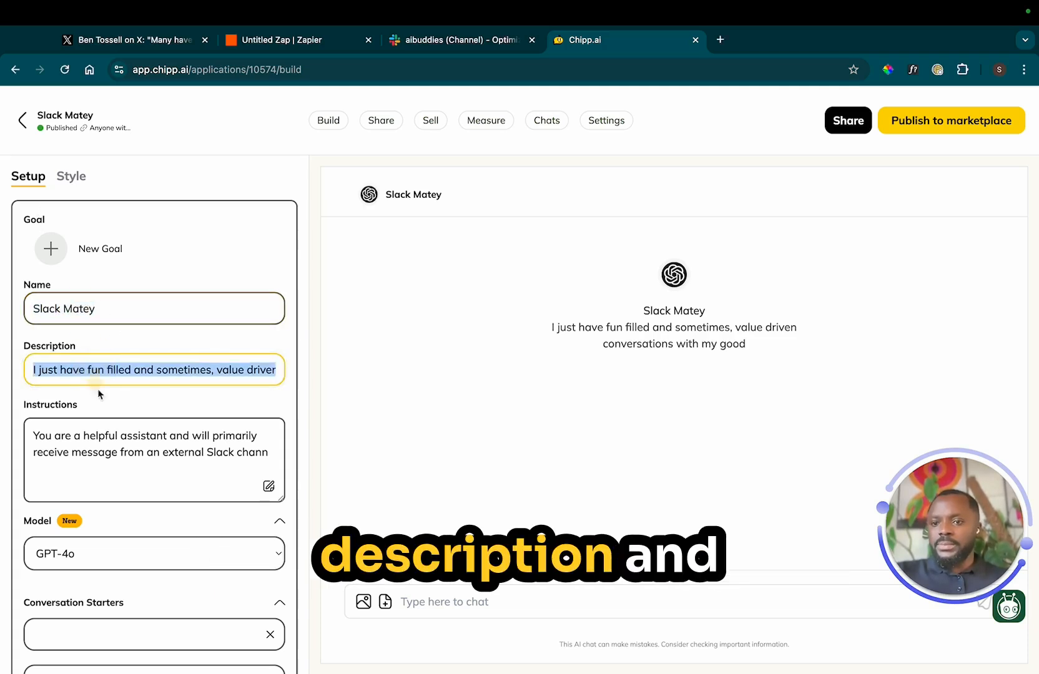
double_click(110, 427)
left_click(111, 427)
scroll(116, 421, "down", 2)
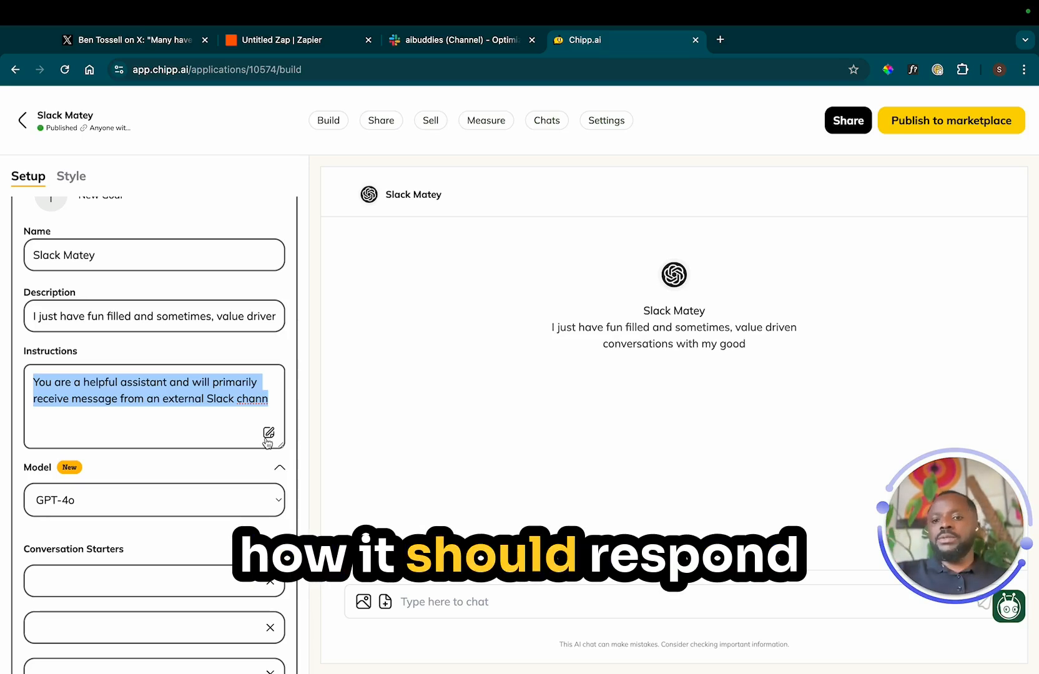
scroll(275, 412, "up", 1)
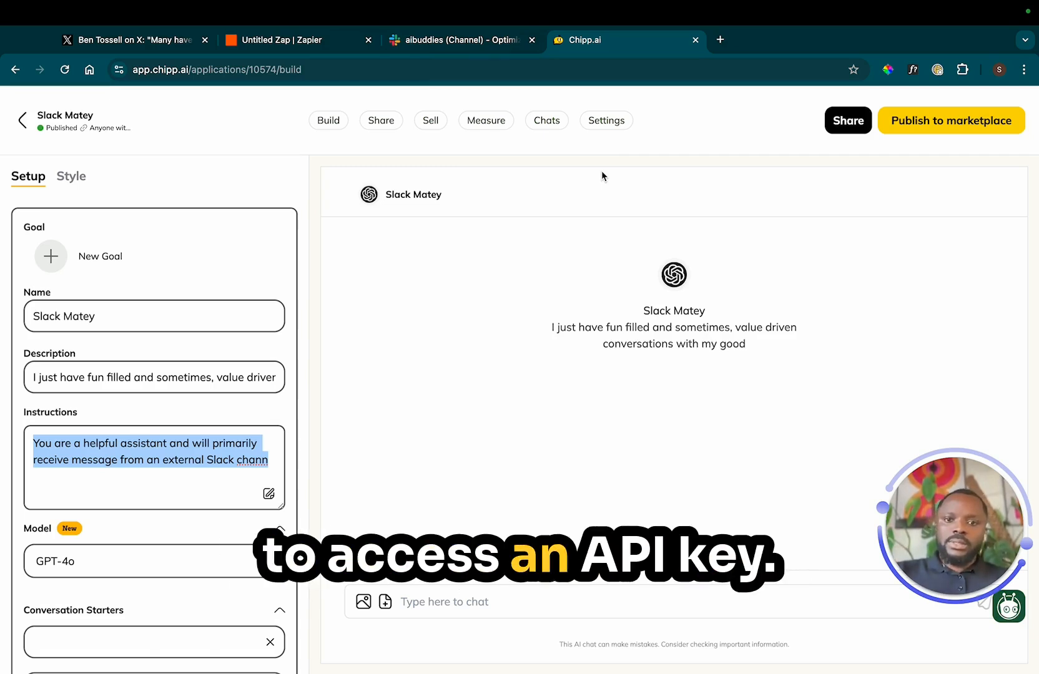
Open Slack Matey's settings and locate its API key section without revealing the key
left_click(605, 122)
scroll(438, 300, "down", 3)
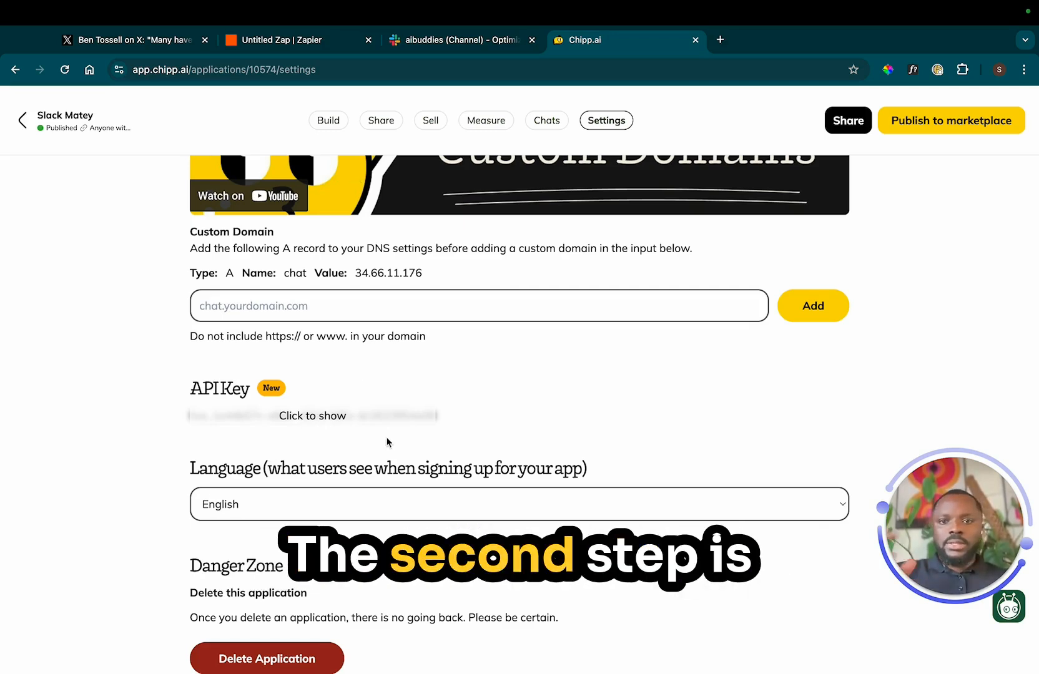
Review the published Zap in Zapier and the aibuddies channel with its open thread in Slack
left_click(329, 42)
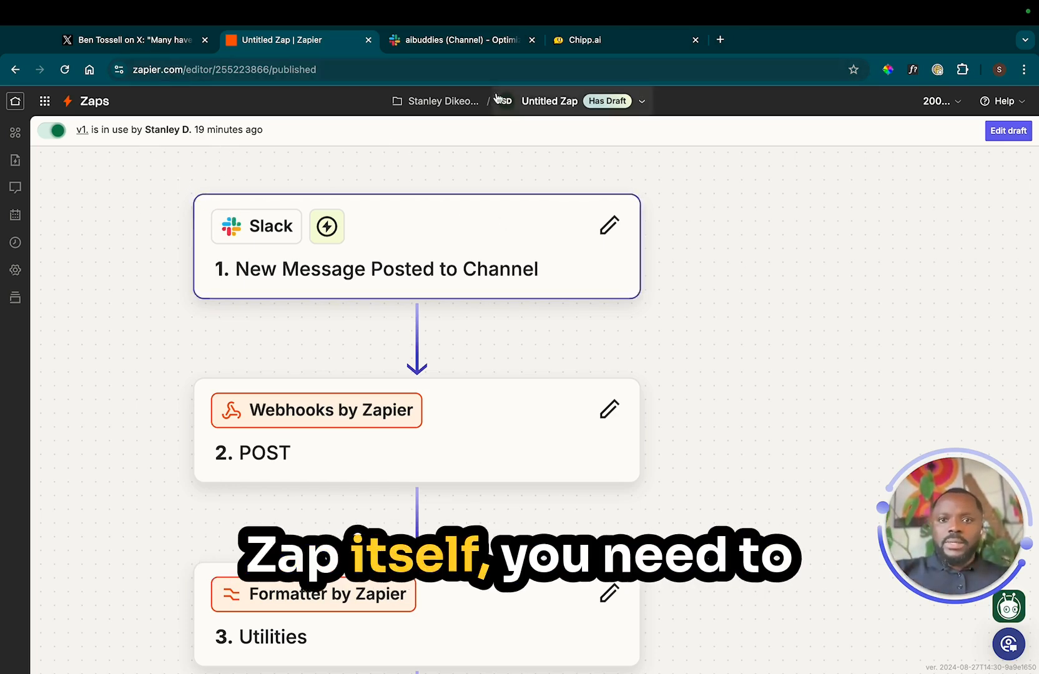
left_click(469, 45)
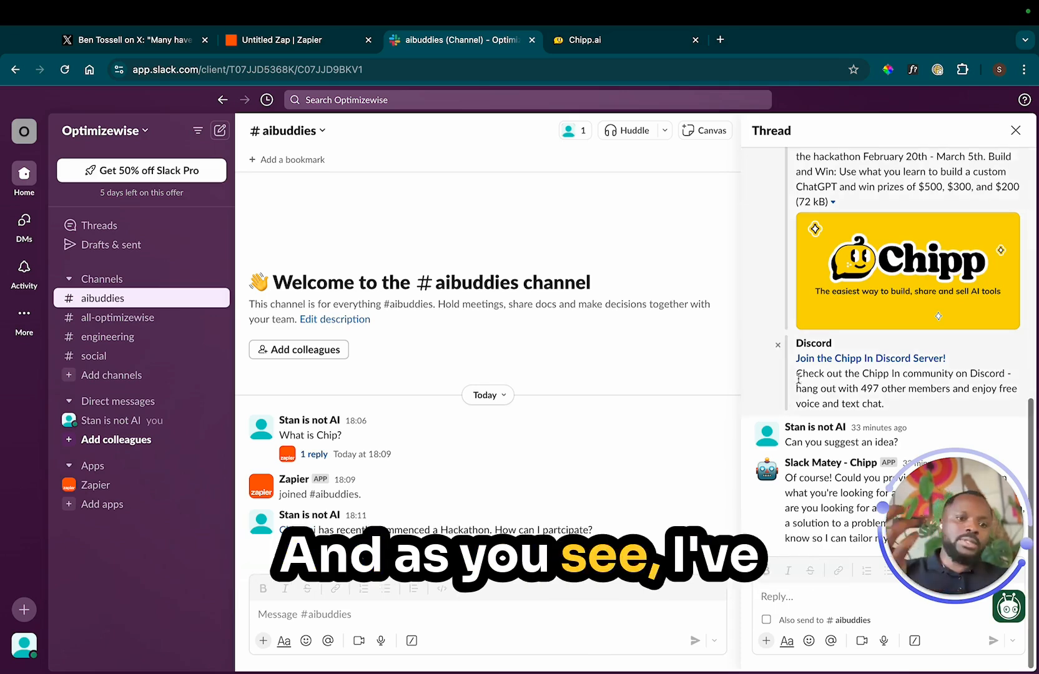
scroll(797, 368, "up", 5)
scroll(798, 368, "down", 5)
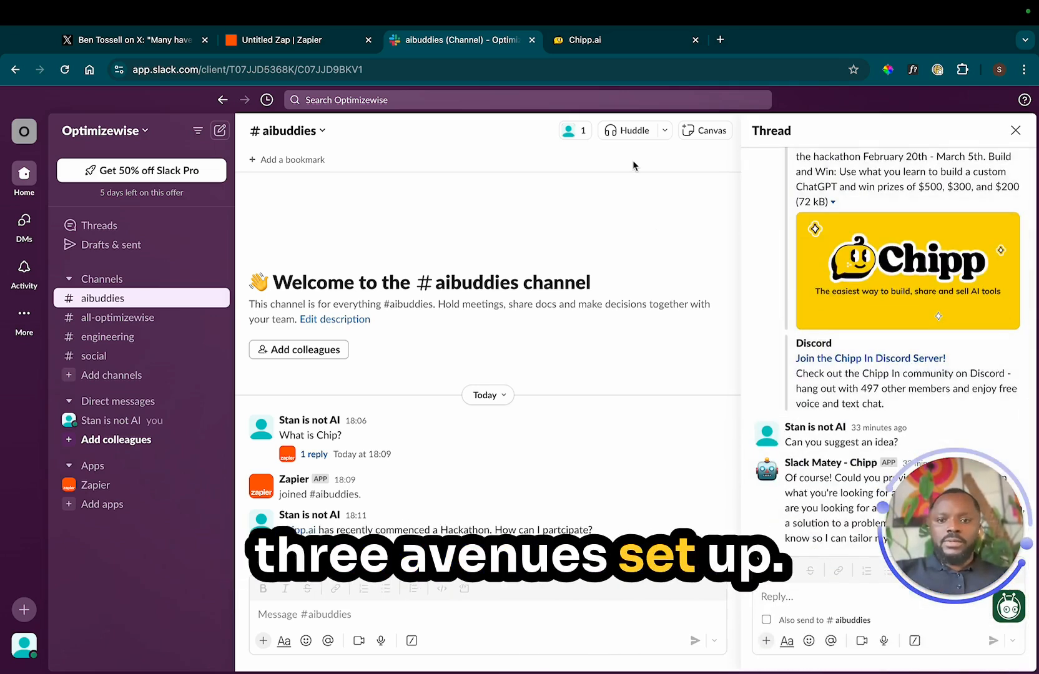
left_click(605, 42)
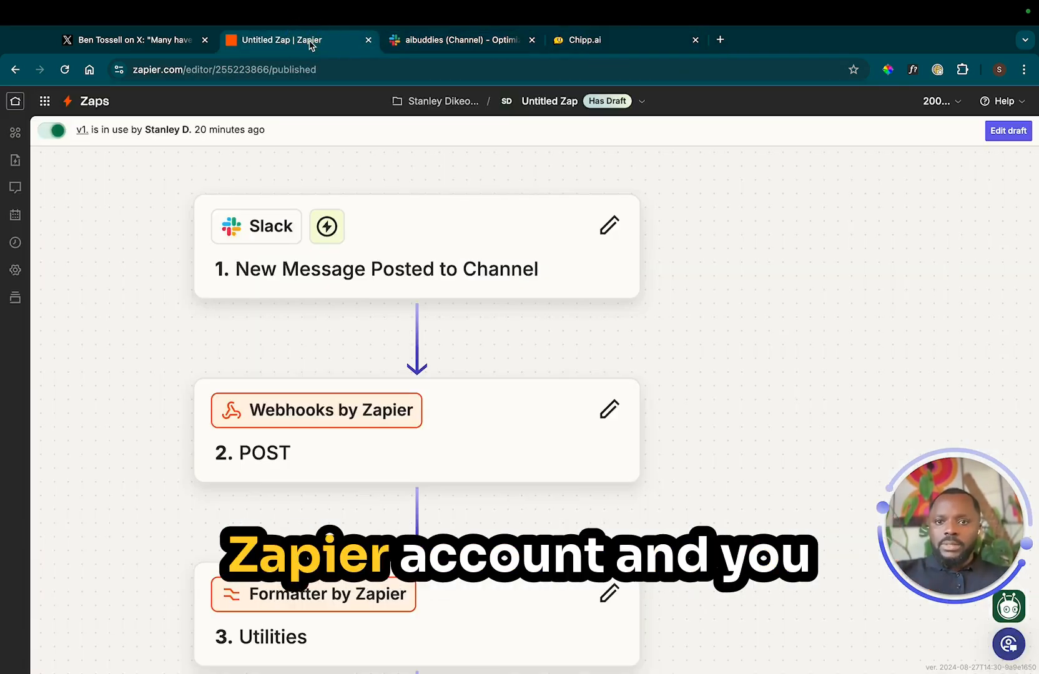
left_click(424, 44)
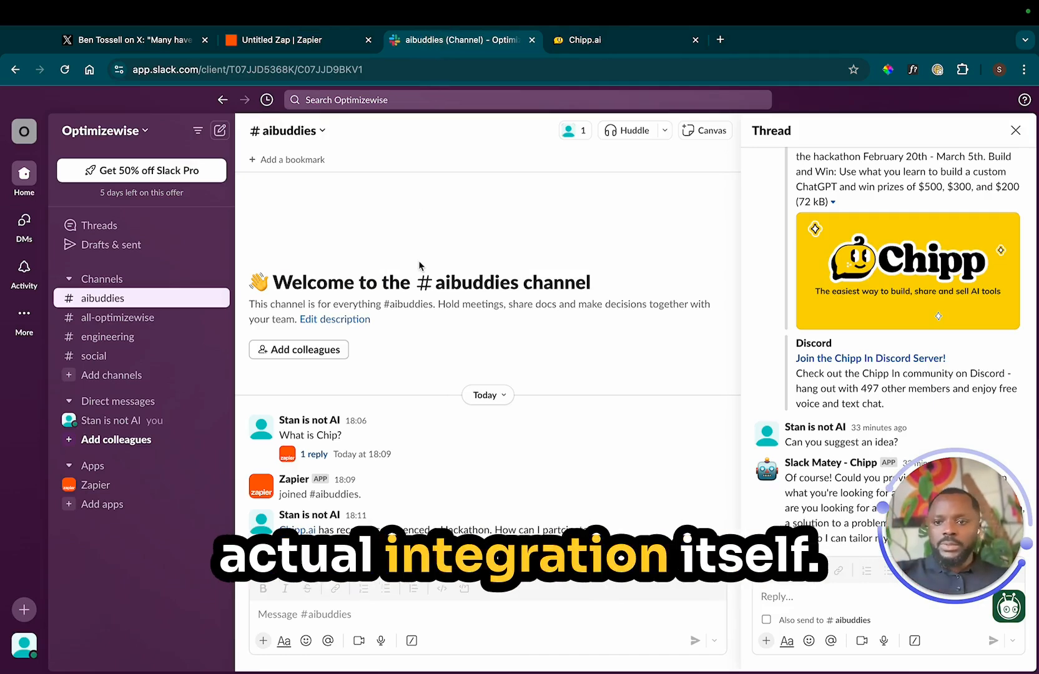
left_click(315, 42)
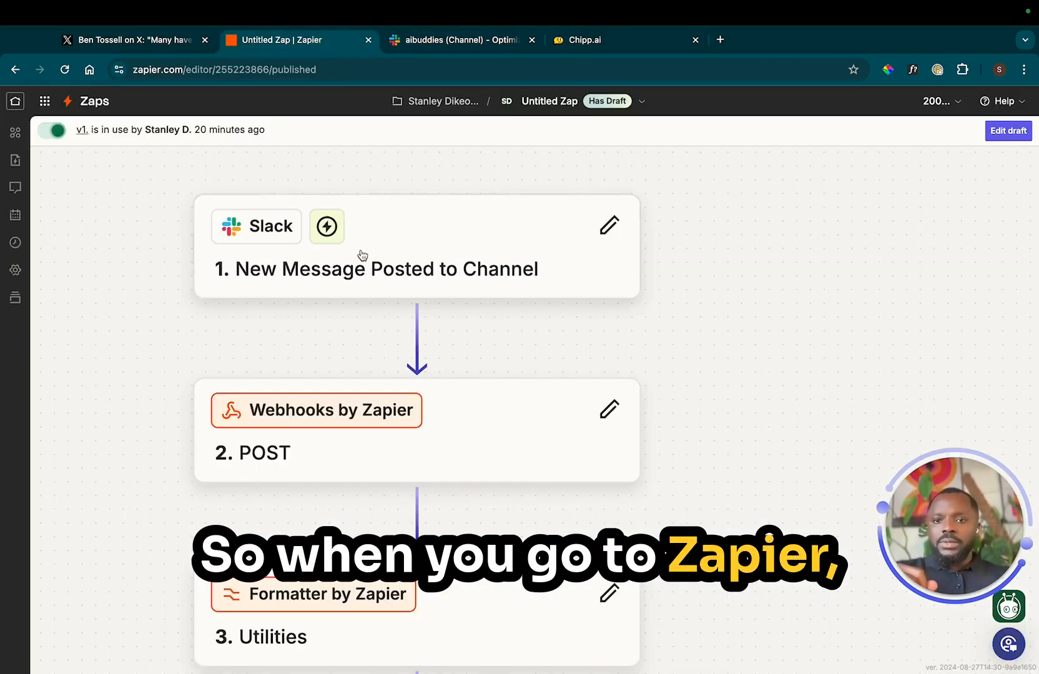
Inspect the Zap's Slack trigger details and go to the message box of the aibuddies channel in Slack
left_click(377, 278)
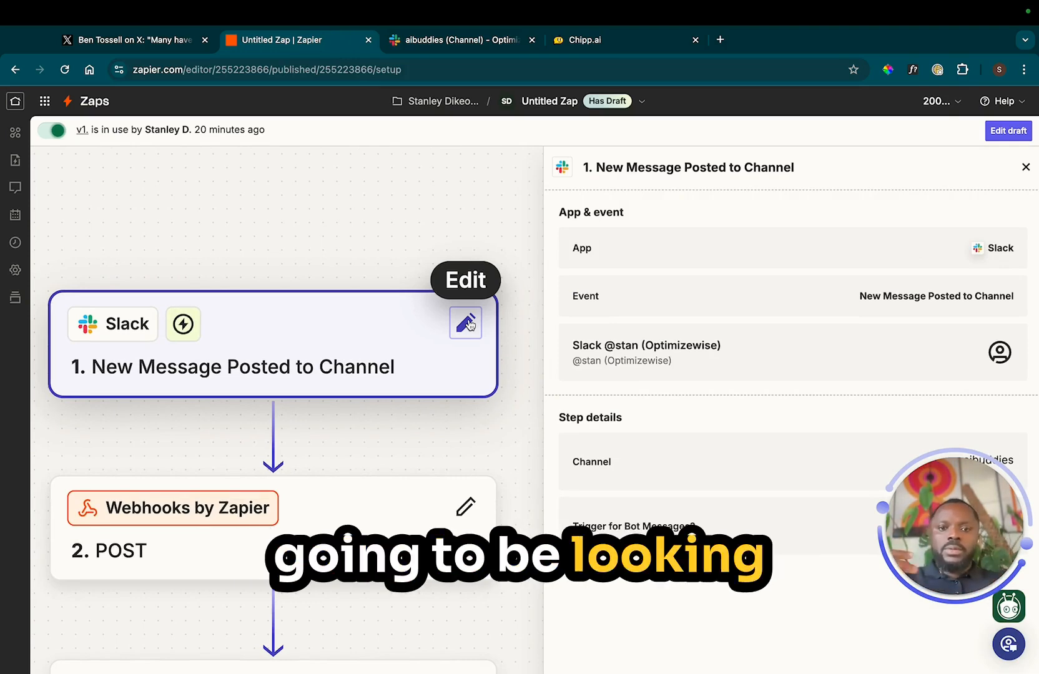
left_click(462, 40)
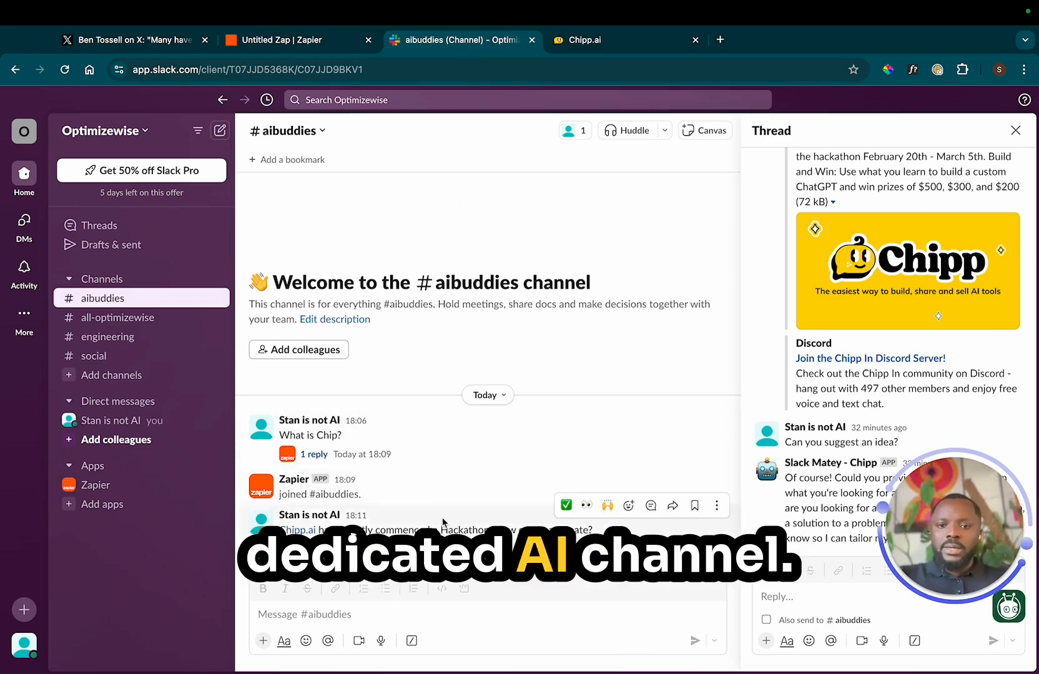
left_click(362, 623)
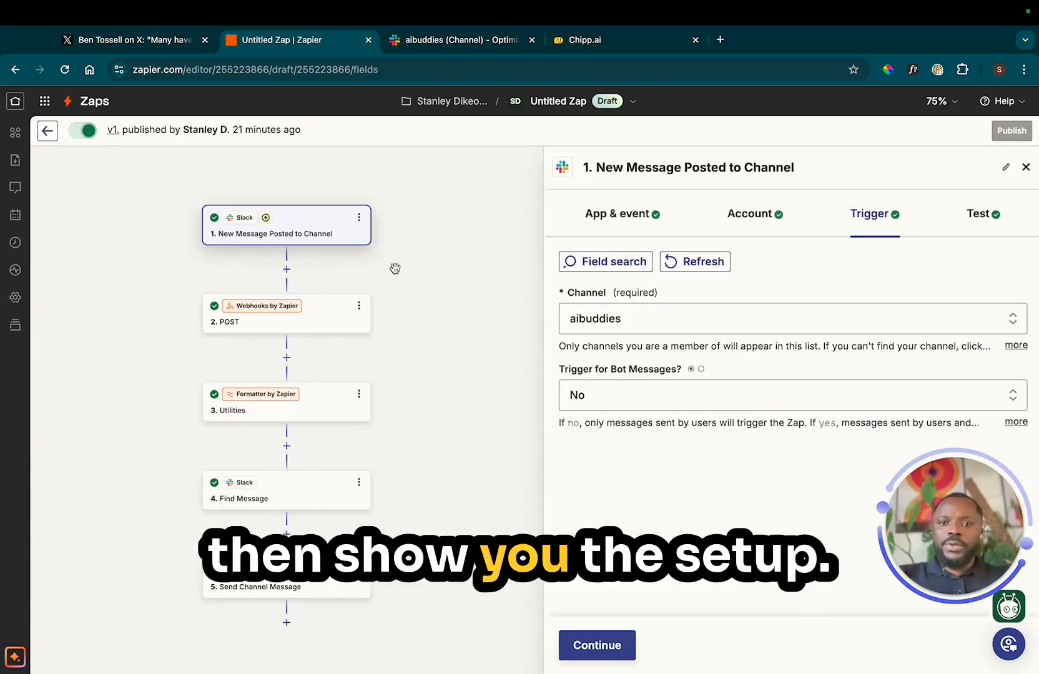
Use New Message Posted to Channel as the event of the draft Zap's Slack trigger and open its account settings
scroll(395, 269, "up", 5)
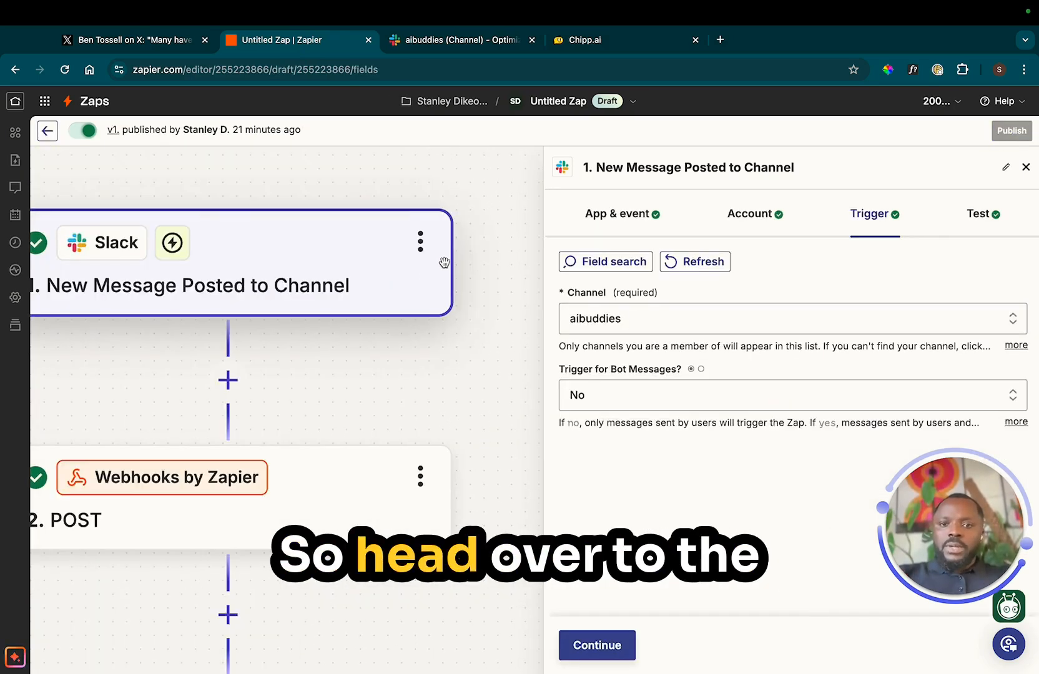
left_click(343, 278)
left_click(630, 345)
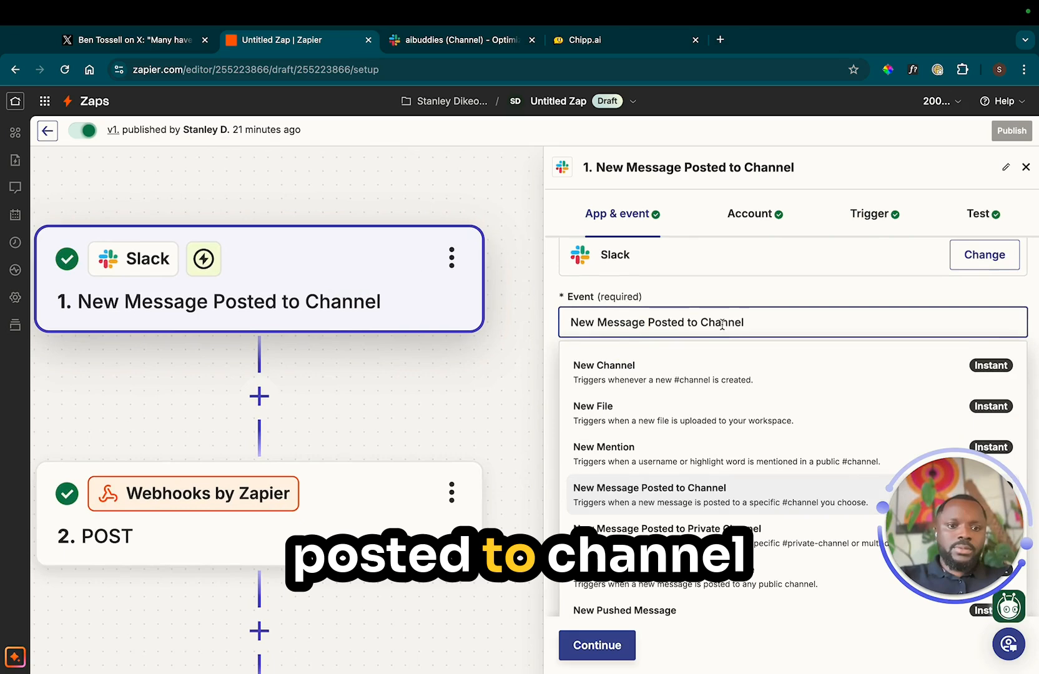
scroll(638, 470, "down", 1)
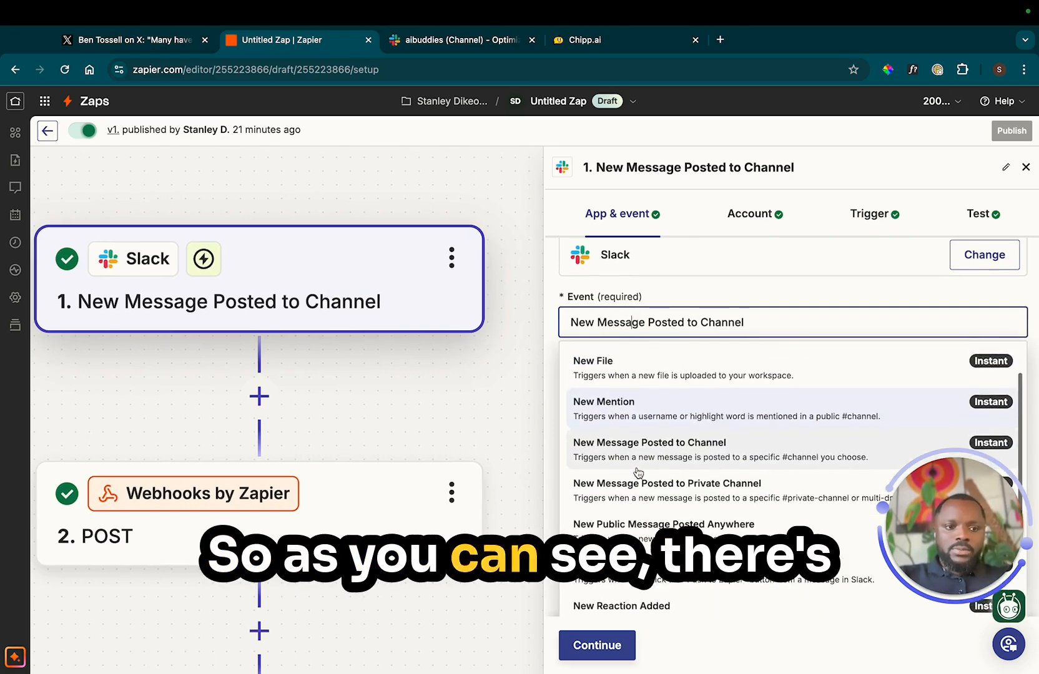
left_click_drag(942, 615, 776, 617)
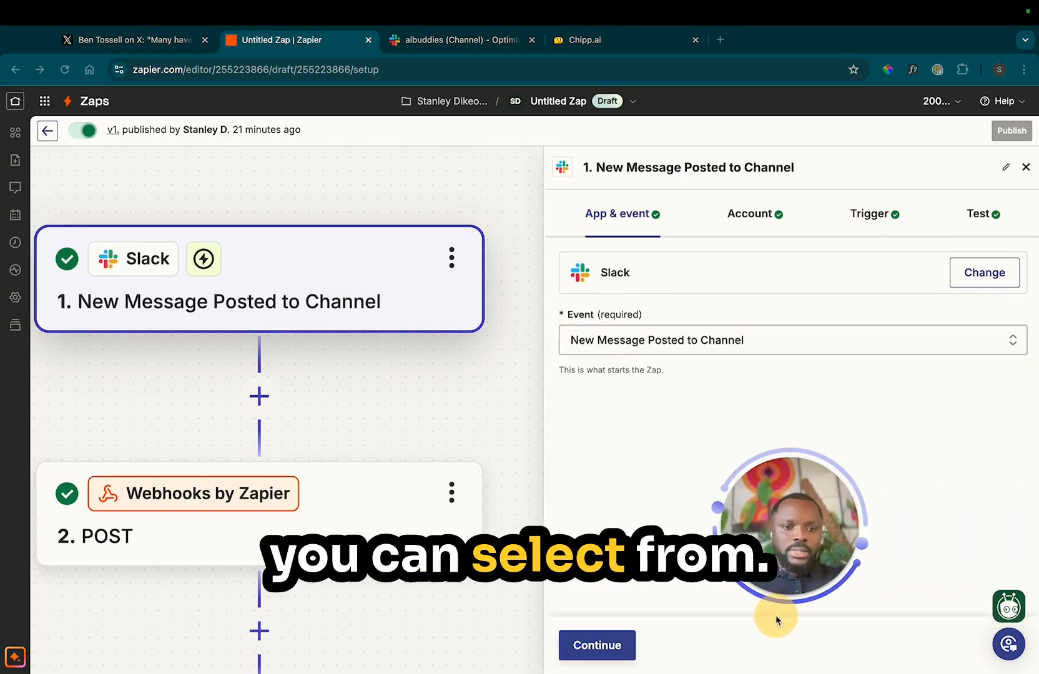
left_click(704, 351)
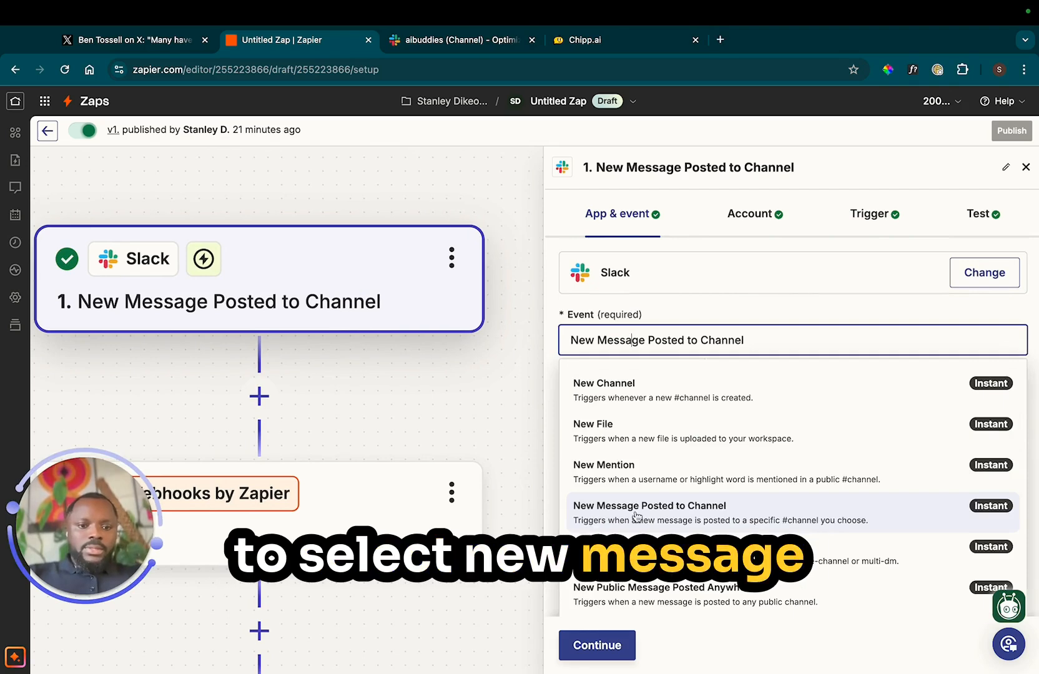
left_click(748, 215)
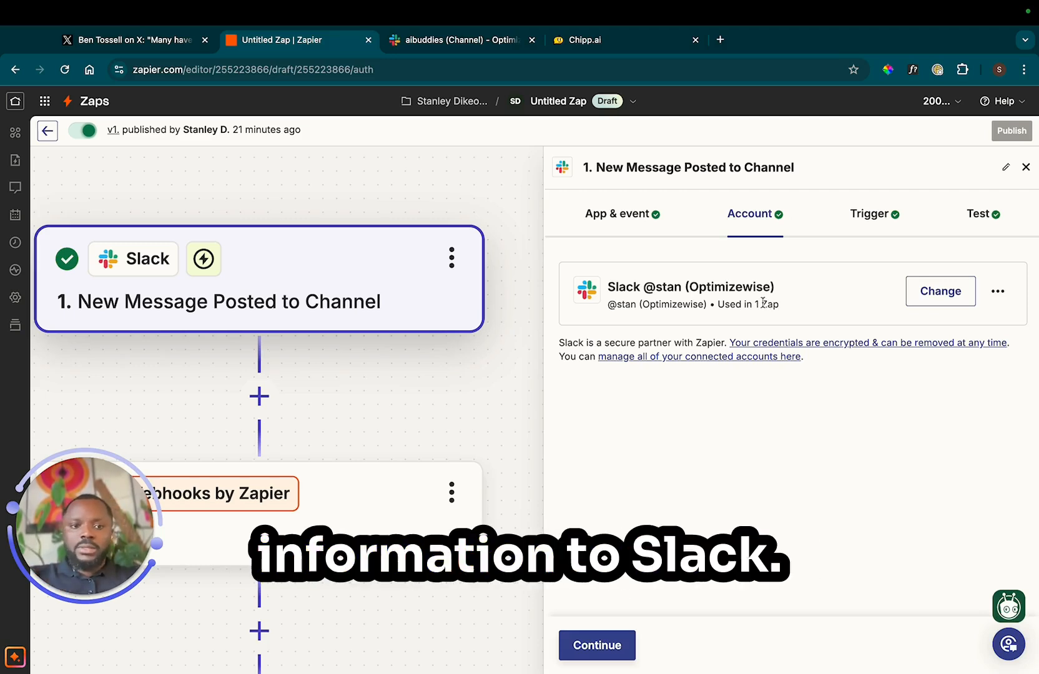
Review the Slack trigger's channel settings and test records against the messages in Slack's aibuddies channel, and return to the Zap in Zapier
left_click(867, 215)
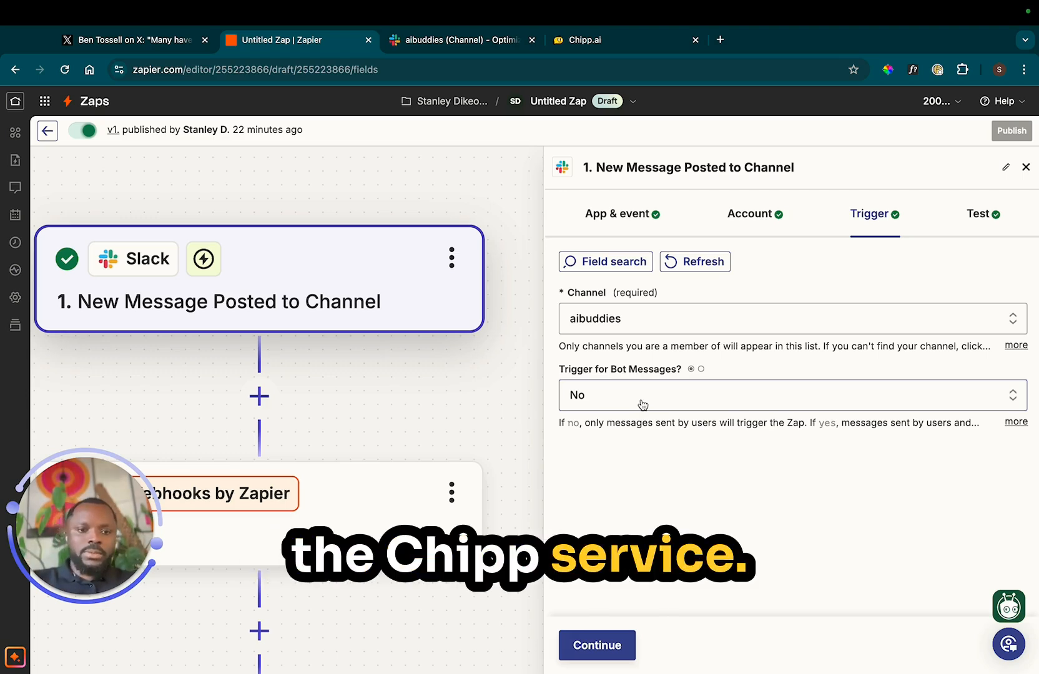
left_click(980, 214)
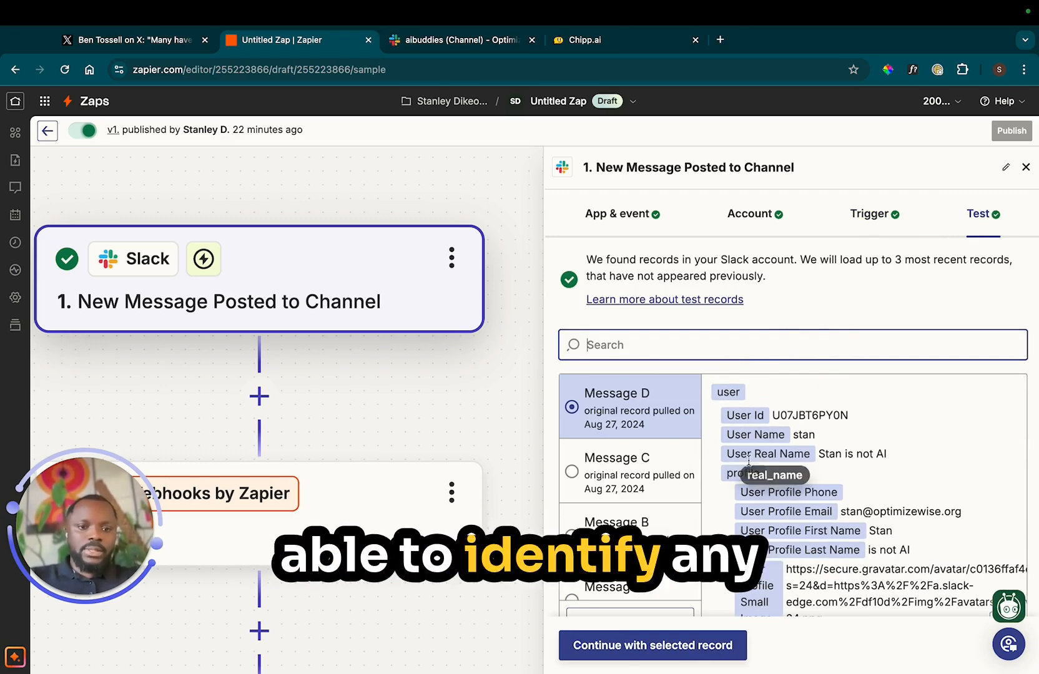
left_click(459, 40)
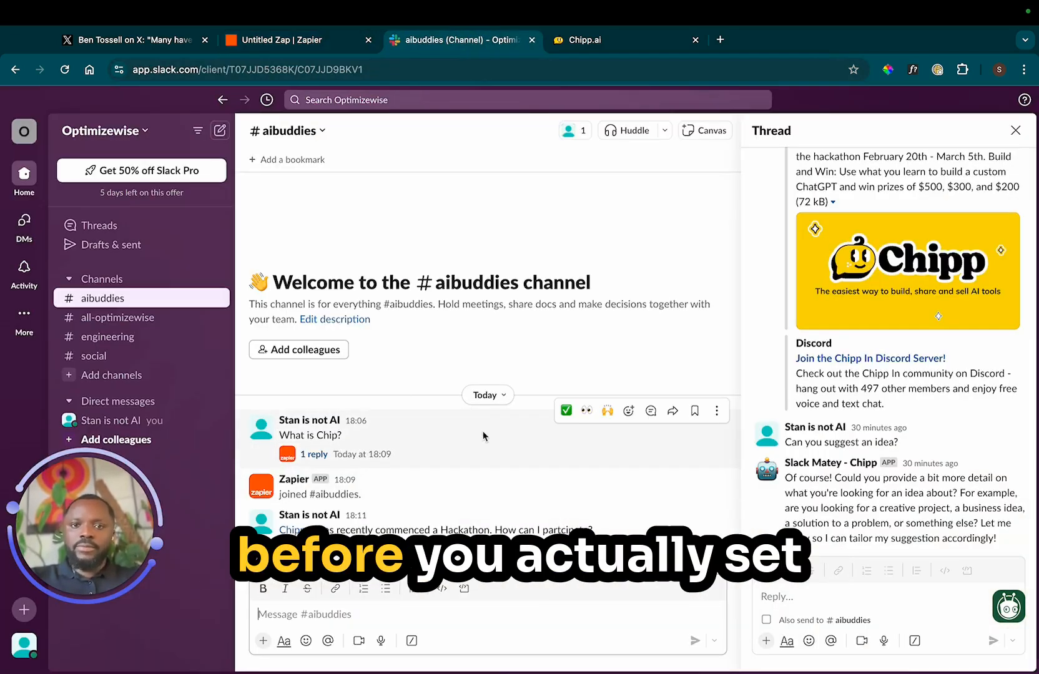
left_click(344, 49)
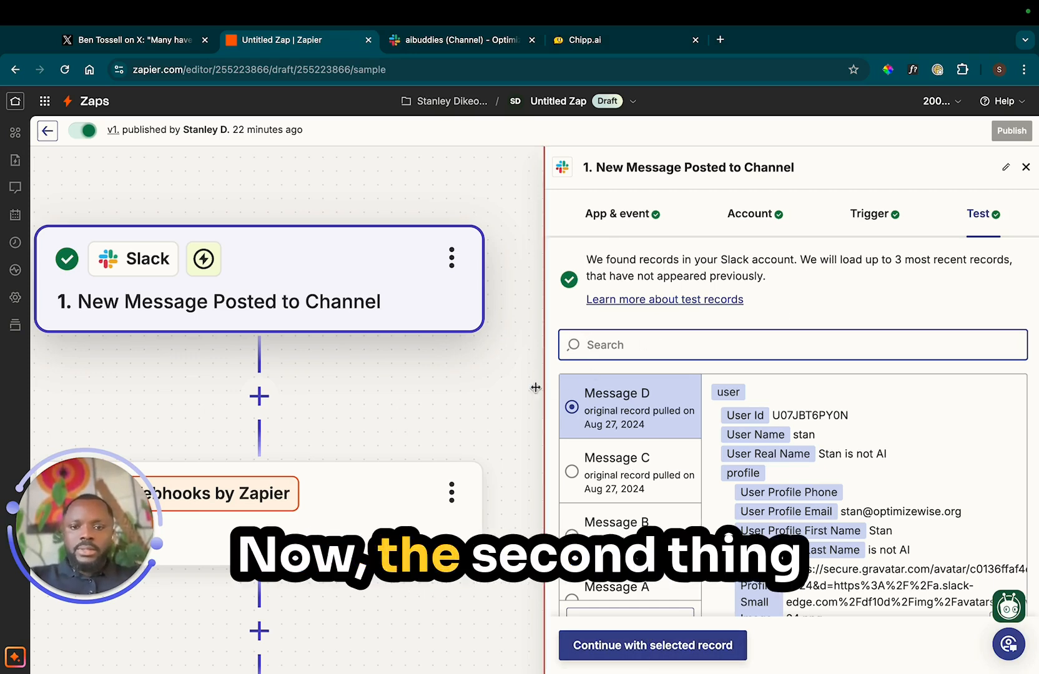
Open the Webhooks by Zapier step and inspect its event choices and the HTTP method options of its action
left_click(372, 493)
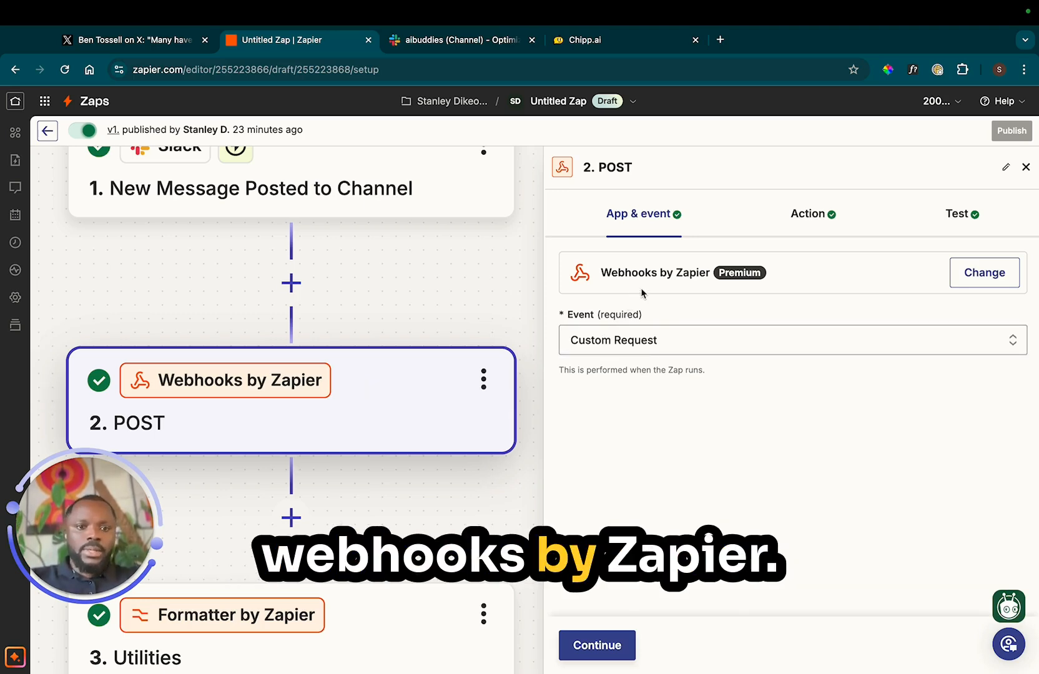
left_click(618, 340)
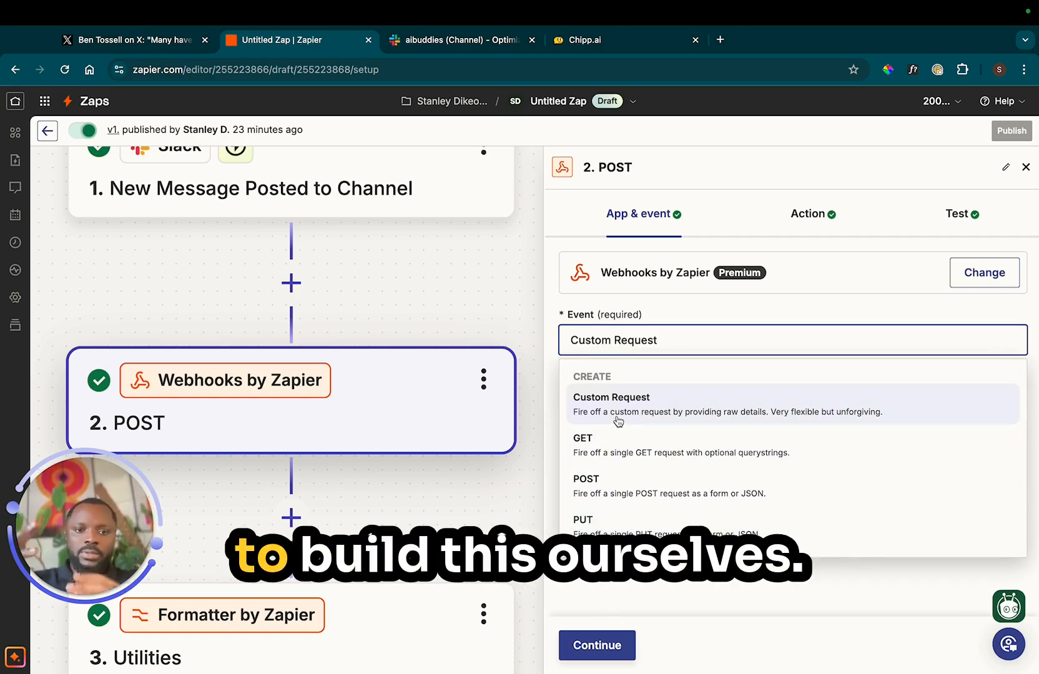
left_click(820, 222)
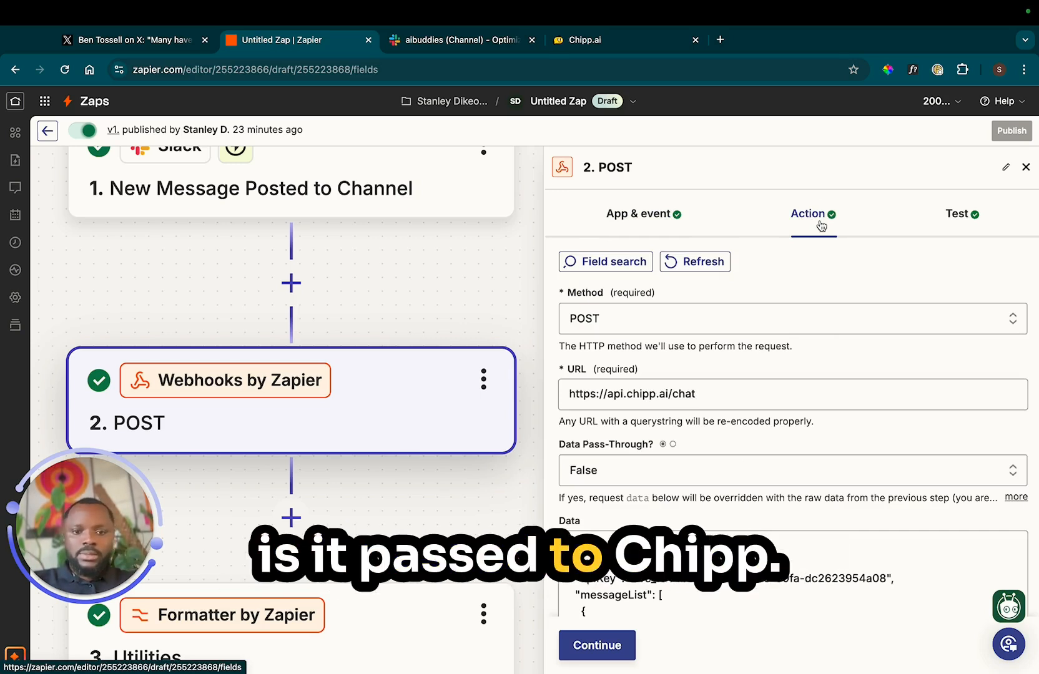
scroll(599, 309, "down", 1)
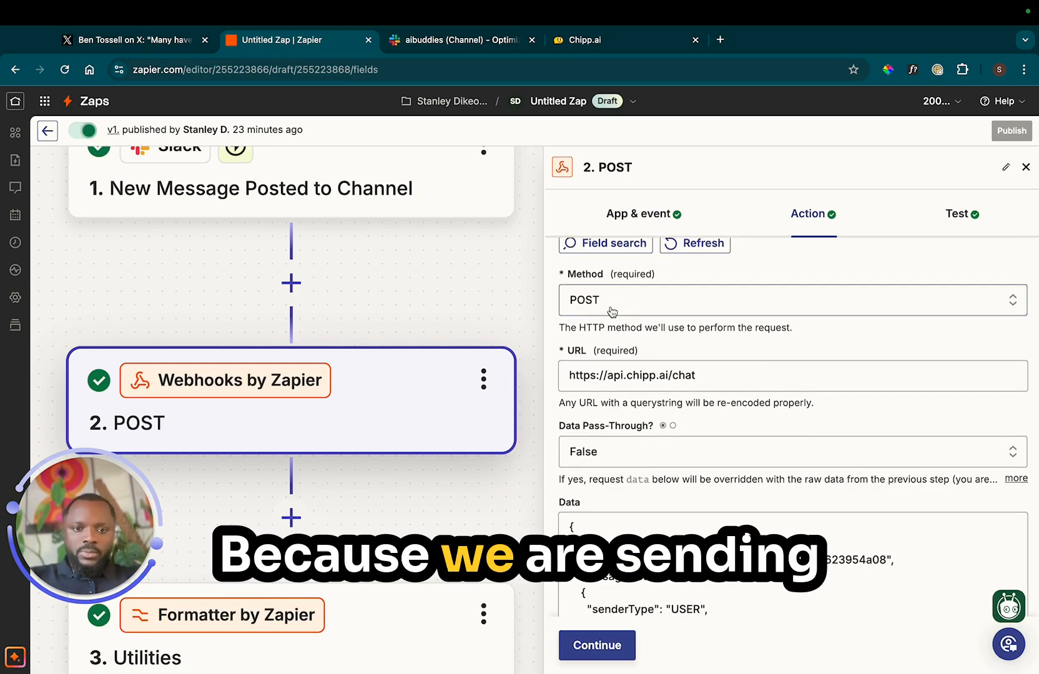
left_click(611, 306)
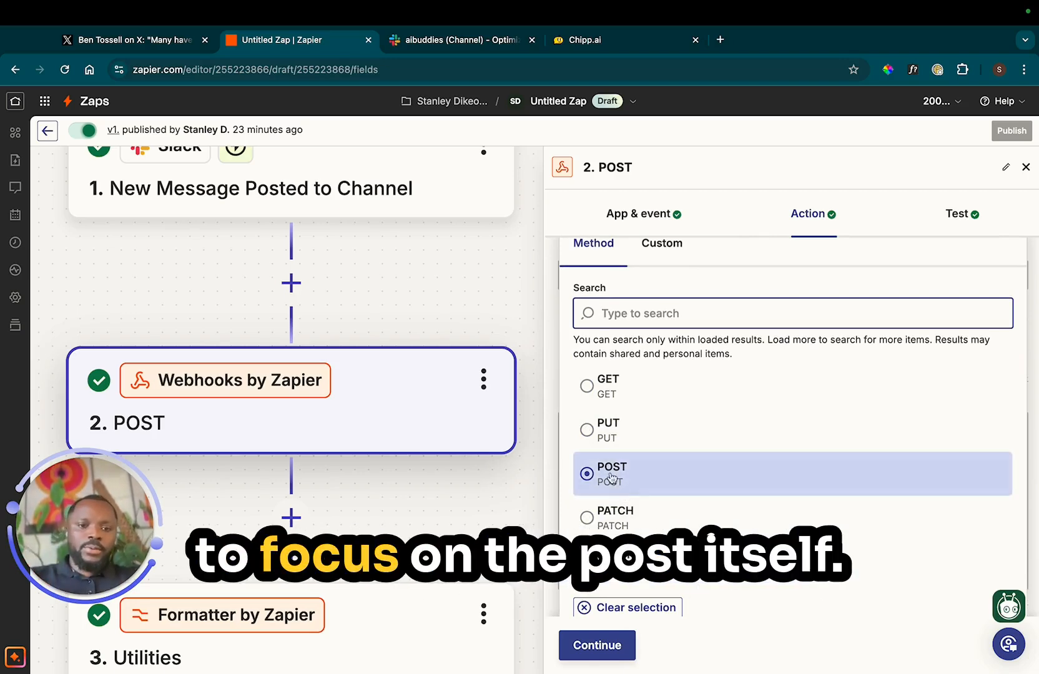
left_click(554, 366)
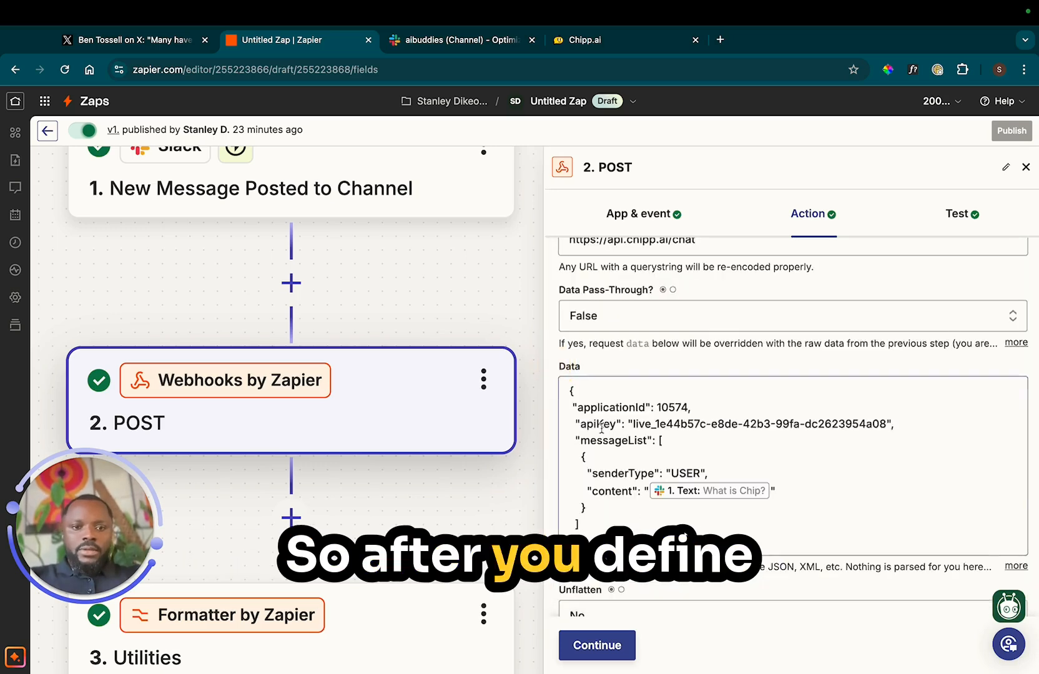
Examine the webhook's URL endpoint, highlighting its base address, its chat path and the whole URL
scroll(601, 429, "up", 5)
scroll(622, 341, "down", 2)
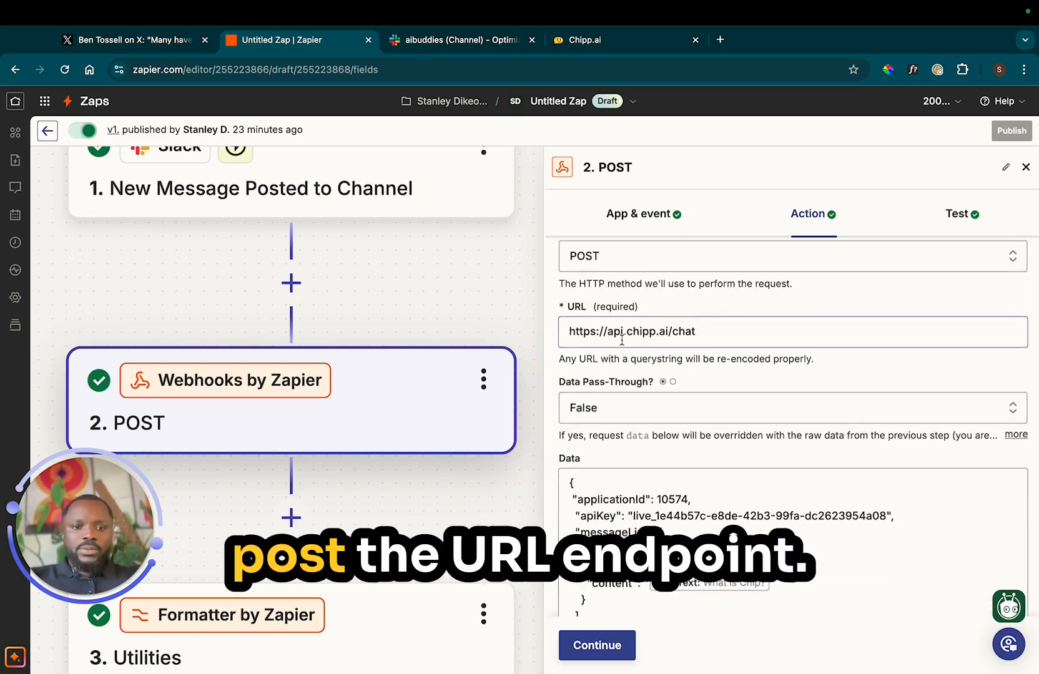
left_click(621, 333)
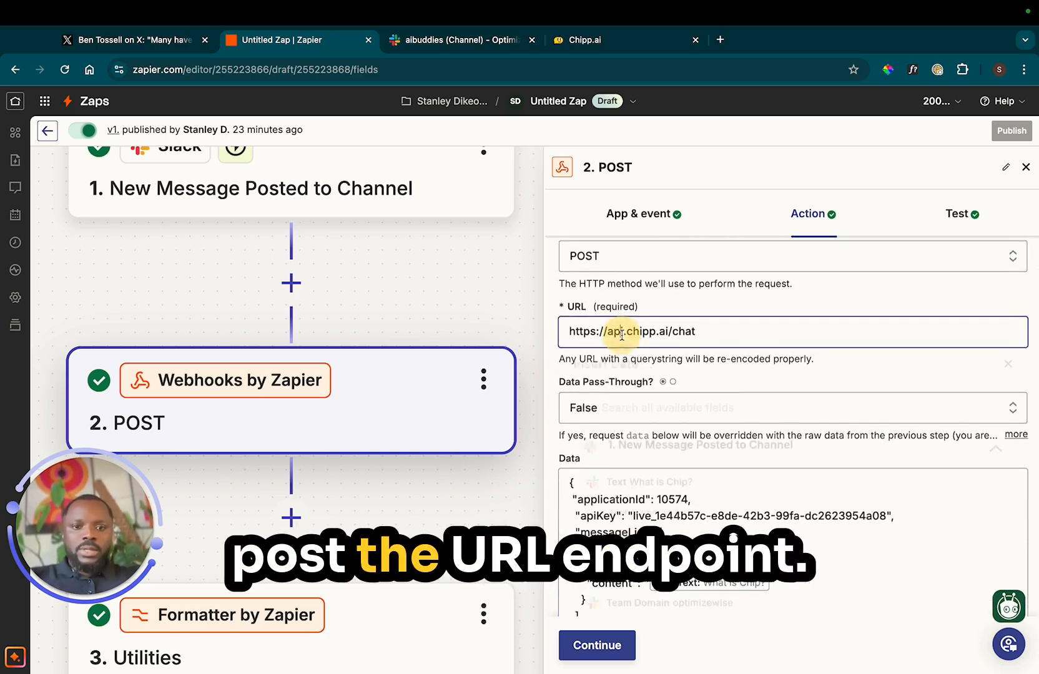
triple_click(685, 333)
left_click(649, 331)
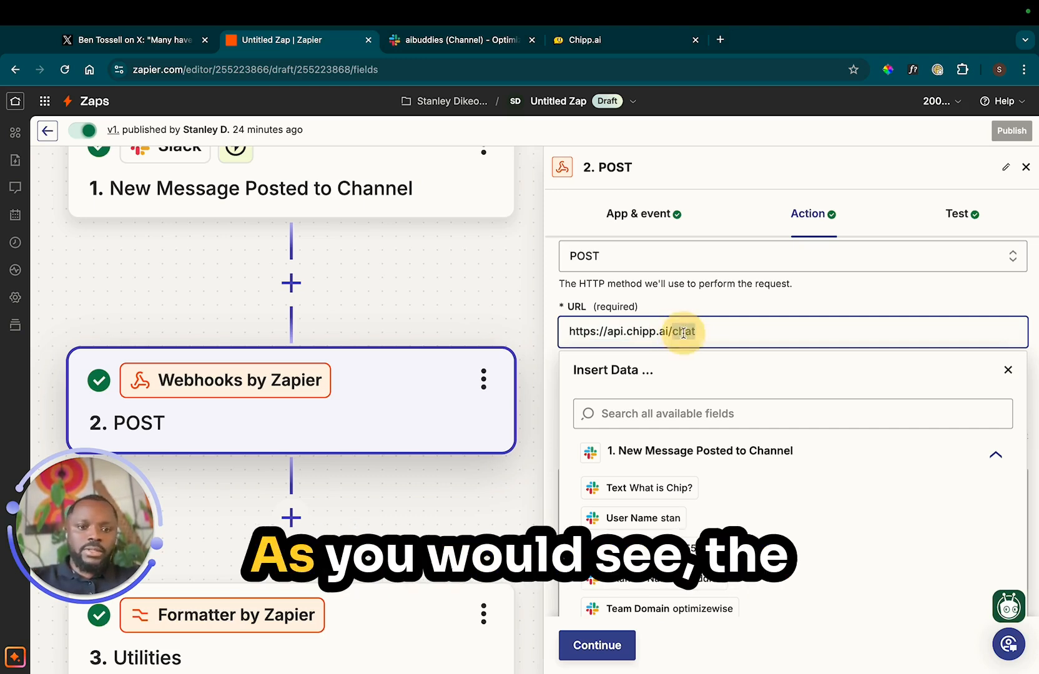
double_click(682, 333)
left_click(670, 331)
left_click_drag(670, 332, 572, 332)
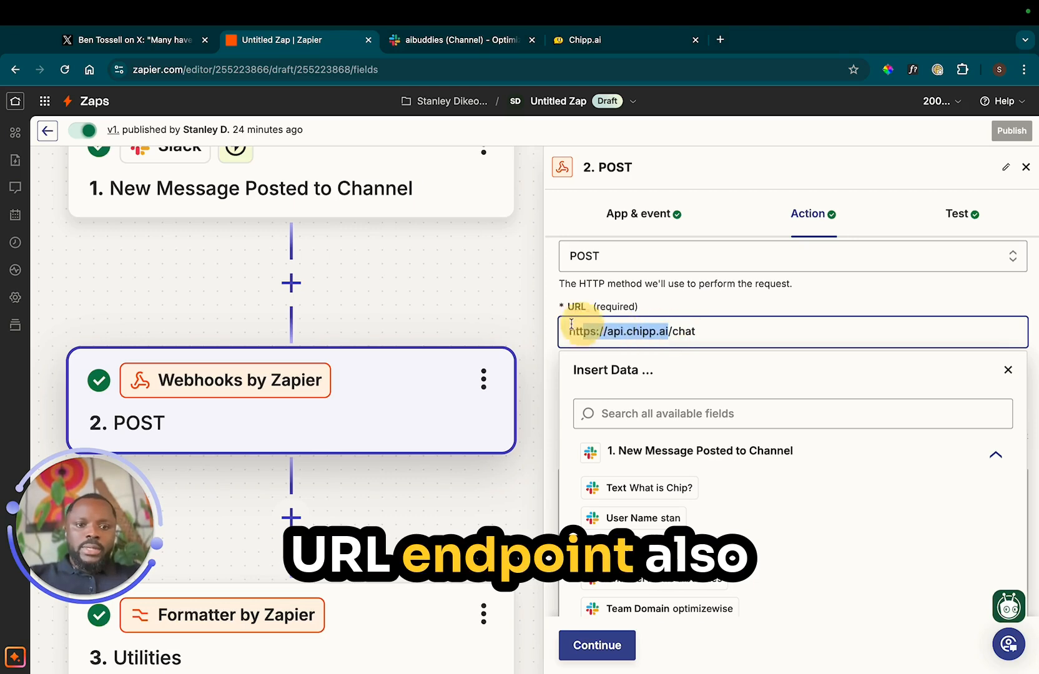
left_click(680, 334)
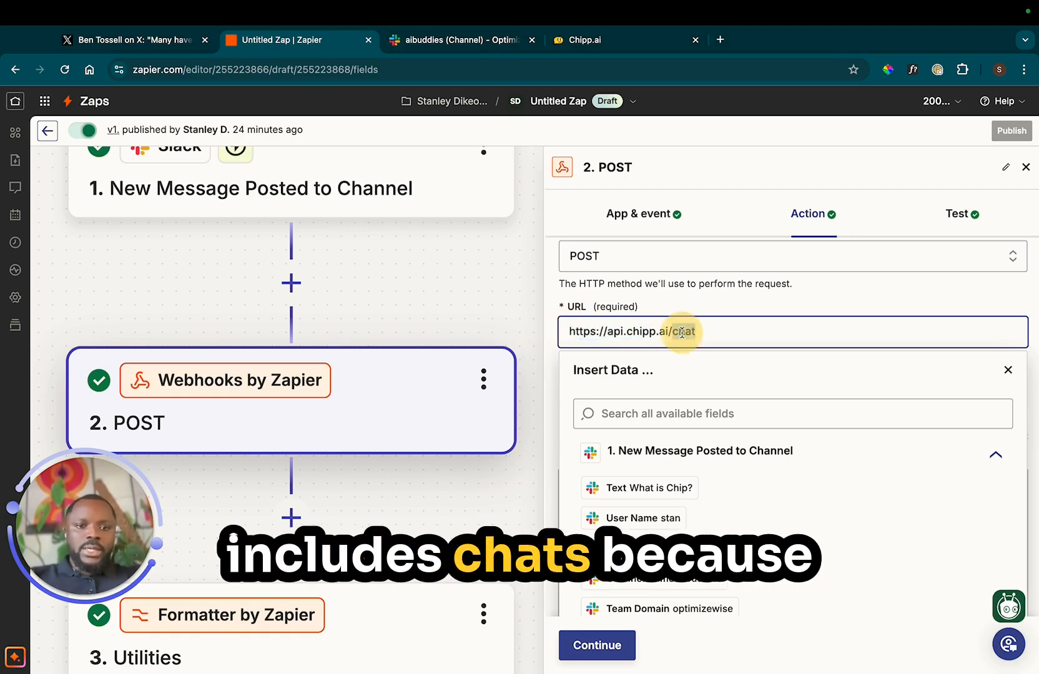
triple_click(686, 333)
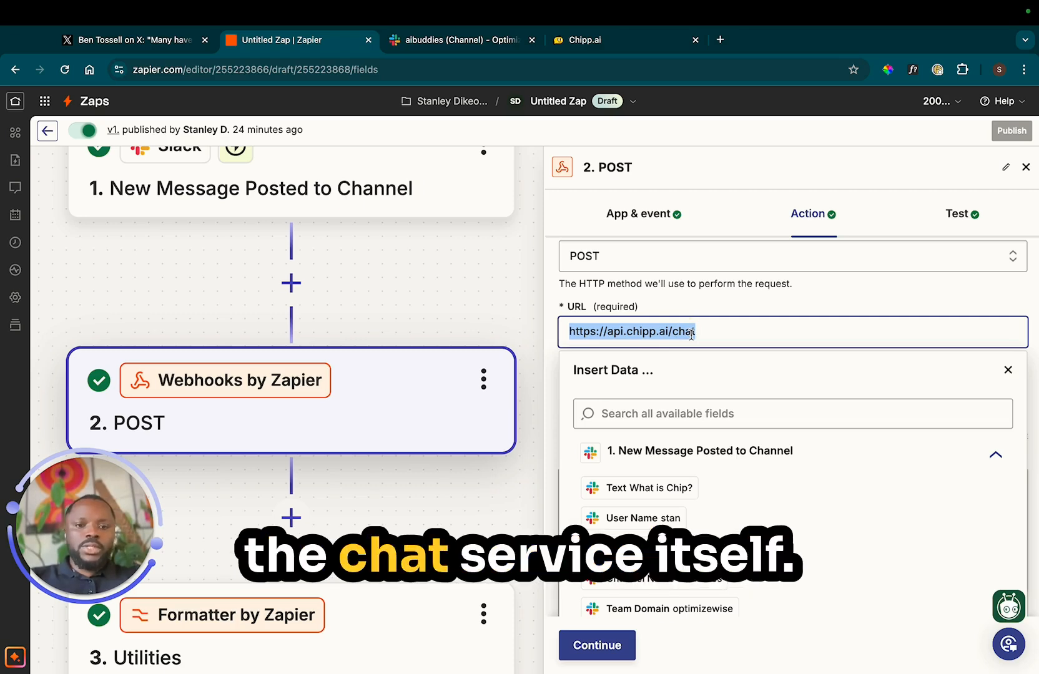
Review the webhook action's Data Pass-Through setting, JSON data body, Unflatten option and header fields
scroll(627, 286, "down", 3)
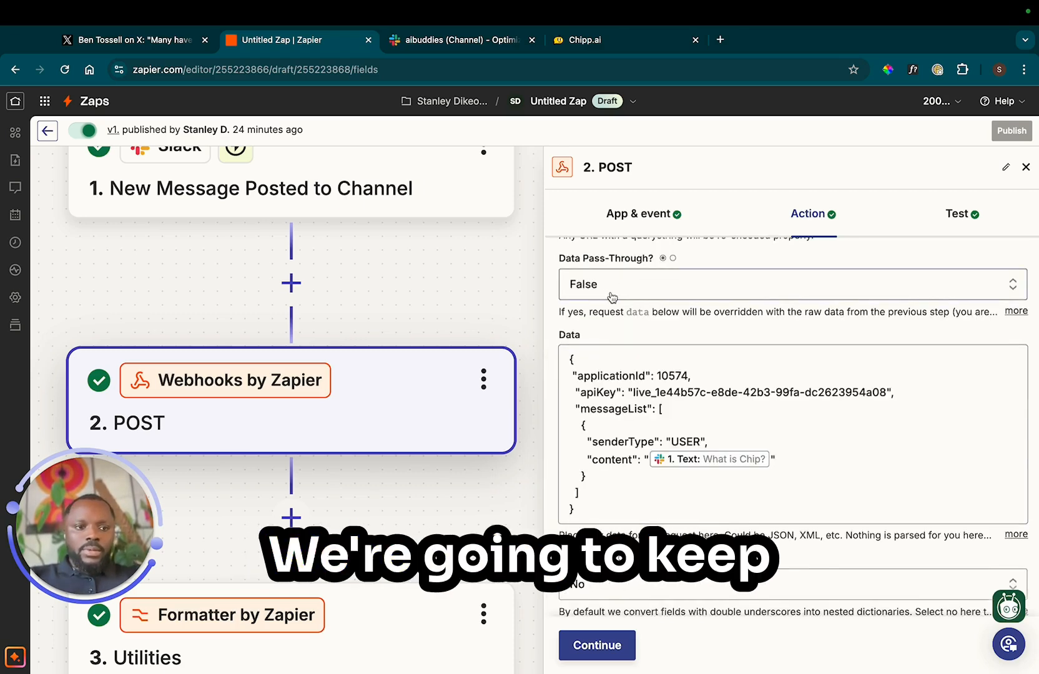
scroll(609, 299, "down", 1)
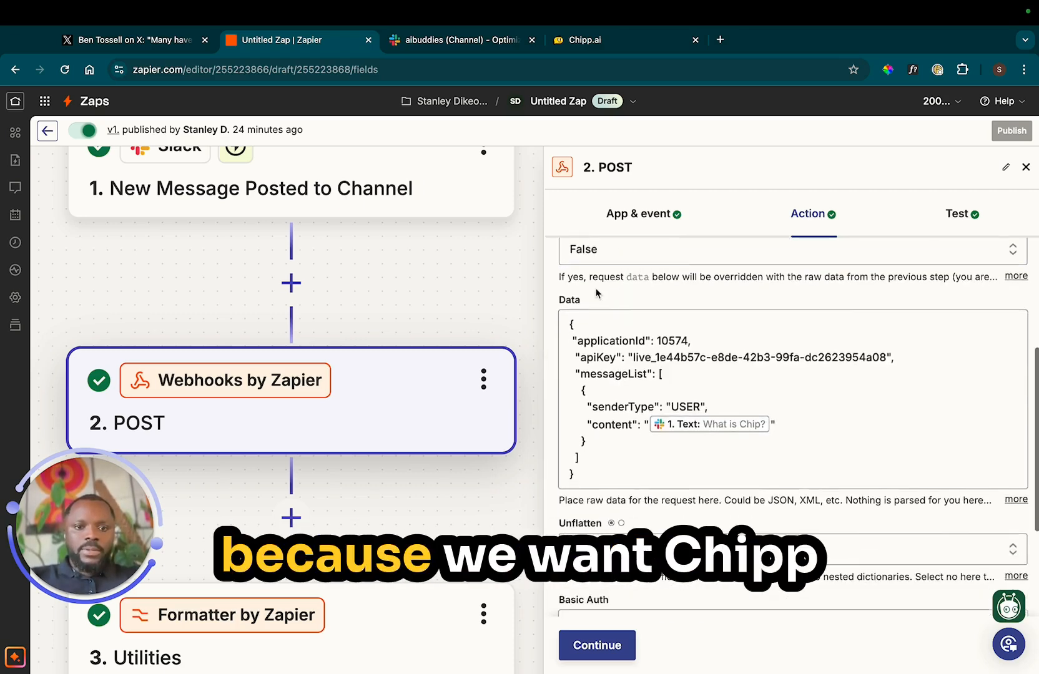
scroll(599, 288, "up", 1)
scroll(555, 364, "down", 2)
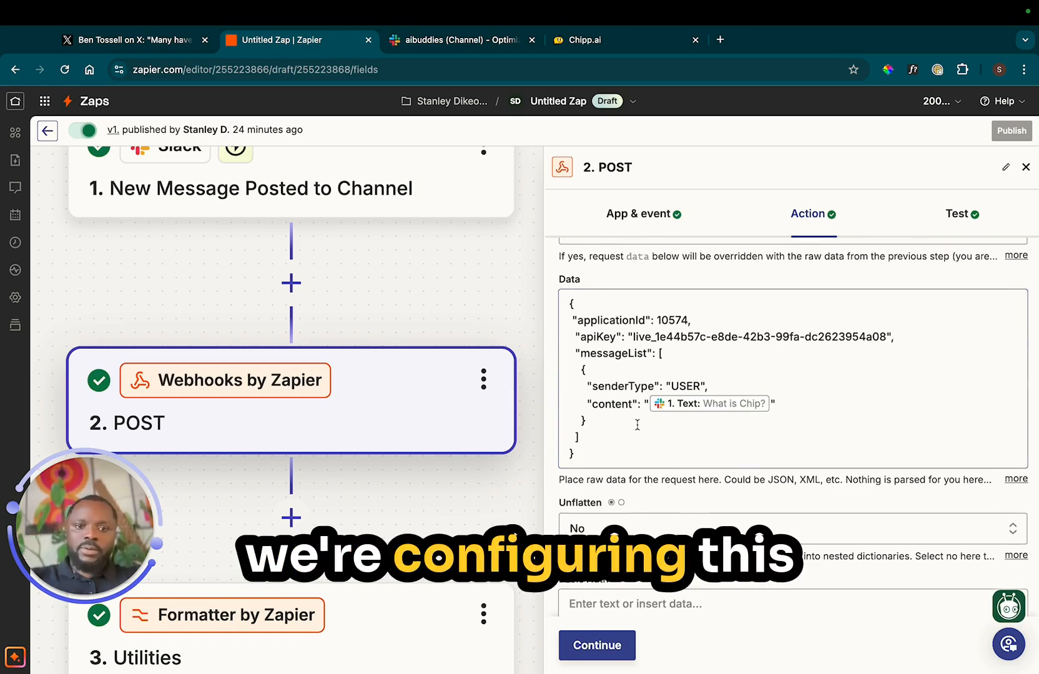
scroll(632, 423, "up", 1)
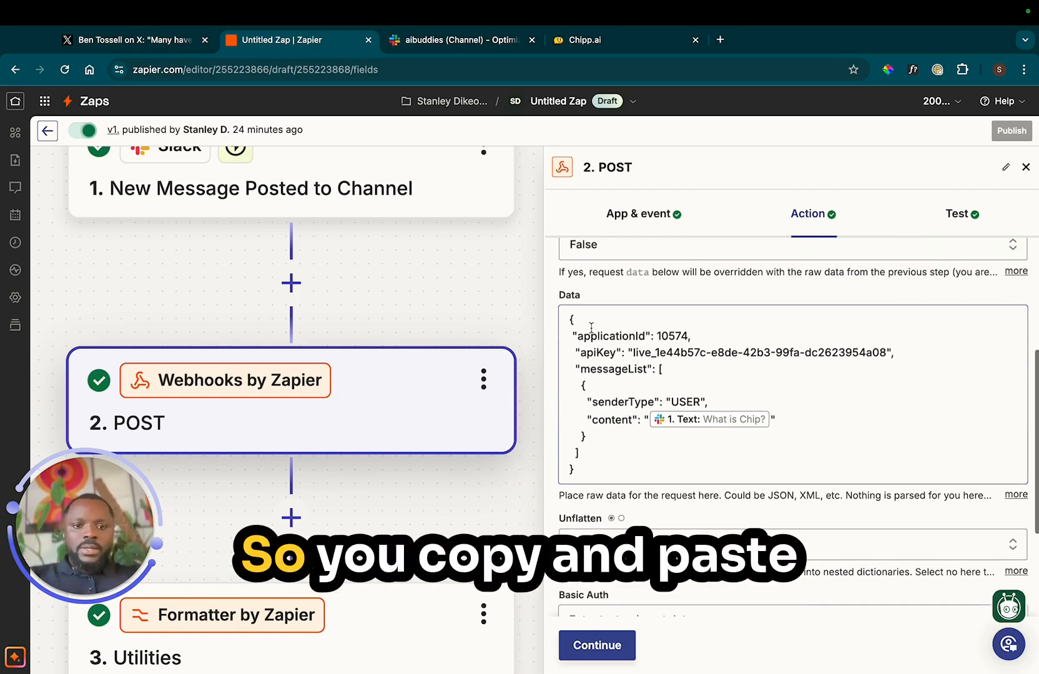
scroll(660, 422, "down", 4)
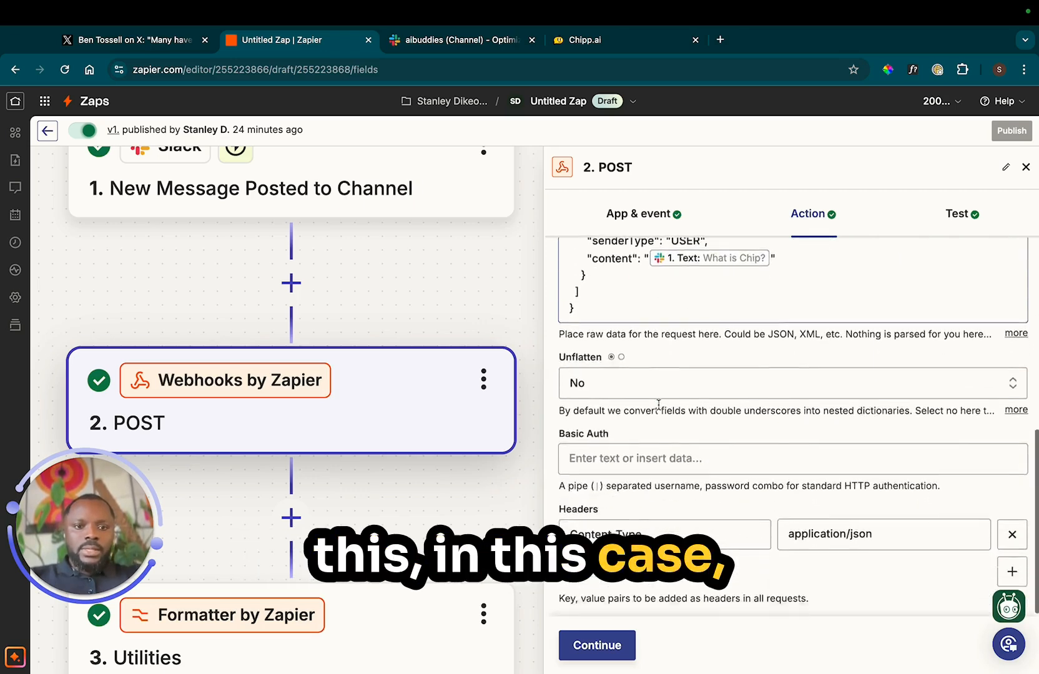
Examine the API key line in the webhook's data body and highlight the application ID value
scroll(600, 289, "up", 2)
left_click(628, 298)
triple_click(821, 295)
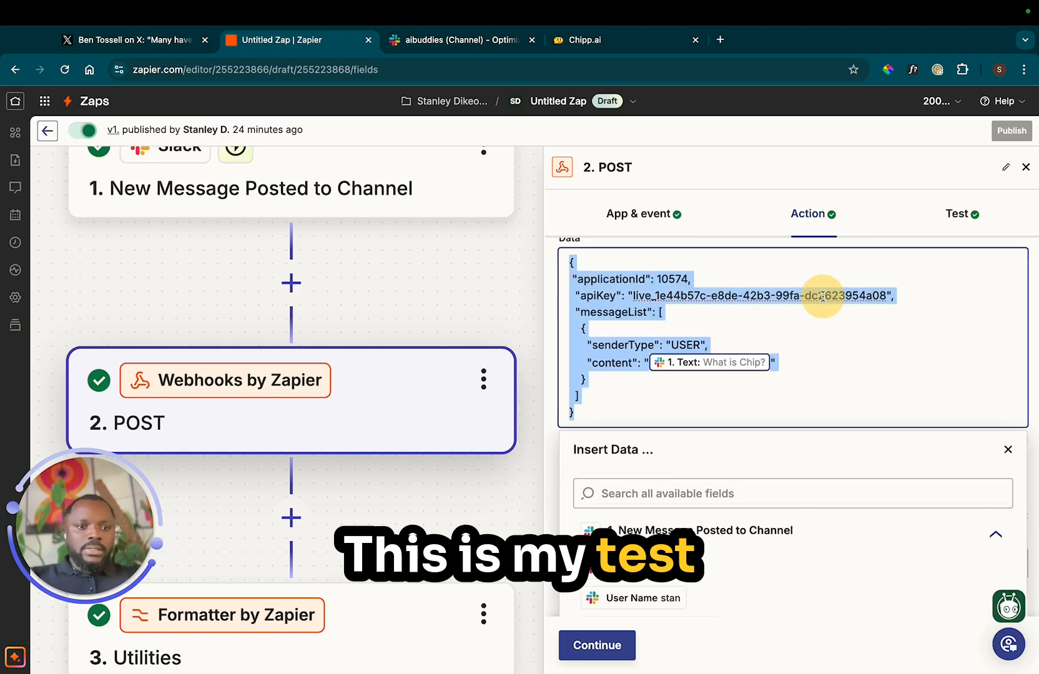
left_click(823, 296)
scroll(677, 297, "up", 2)
double_click(671, 308)
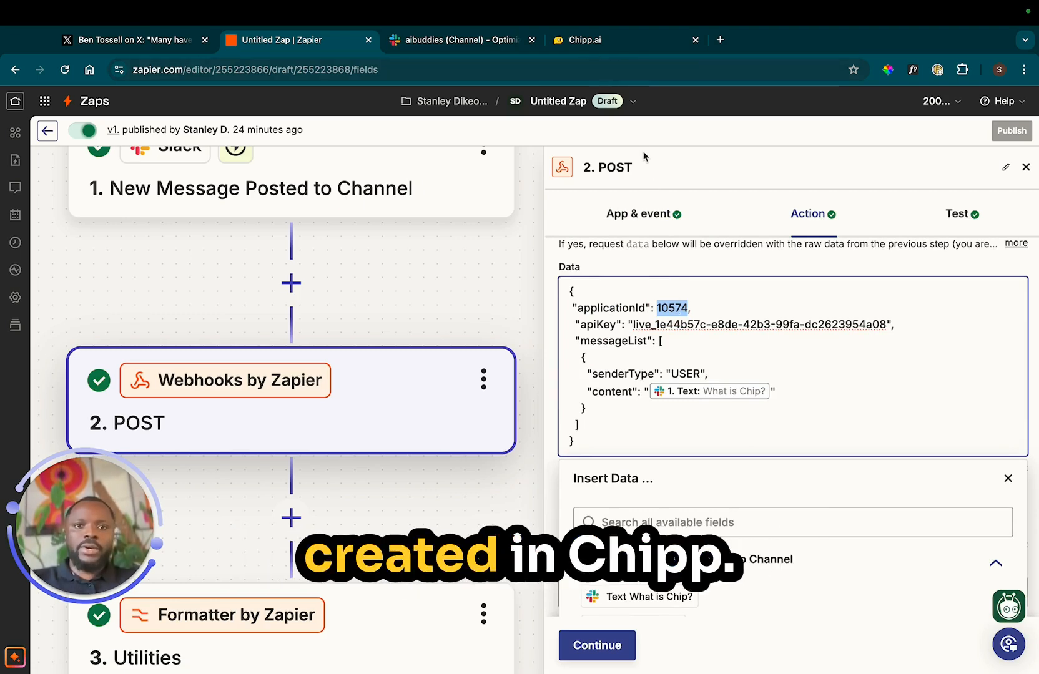
Switch to Chipp, highlight the application ID in Slack Matey's page address, and return to the draft Zap in Zapier
left_click(605, 40)
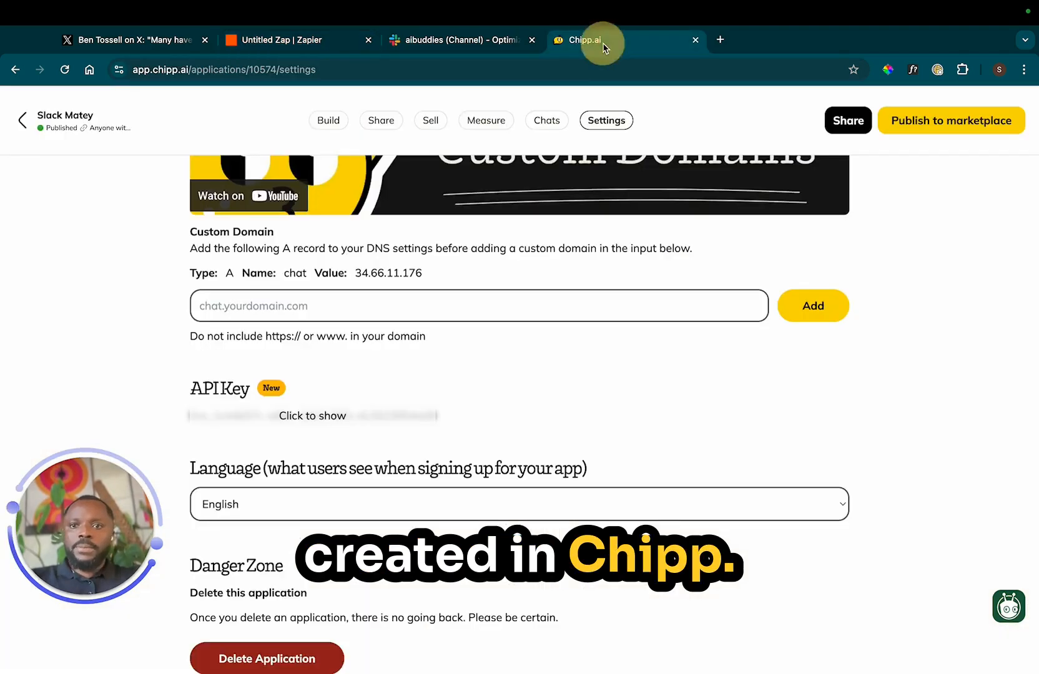
left_click(268, 70)
left_click(289, 70)
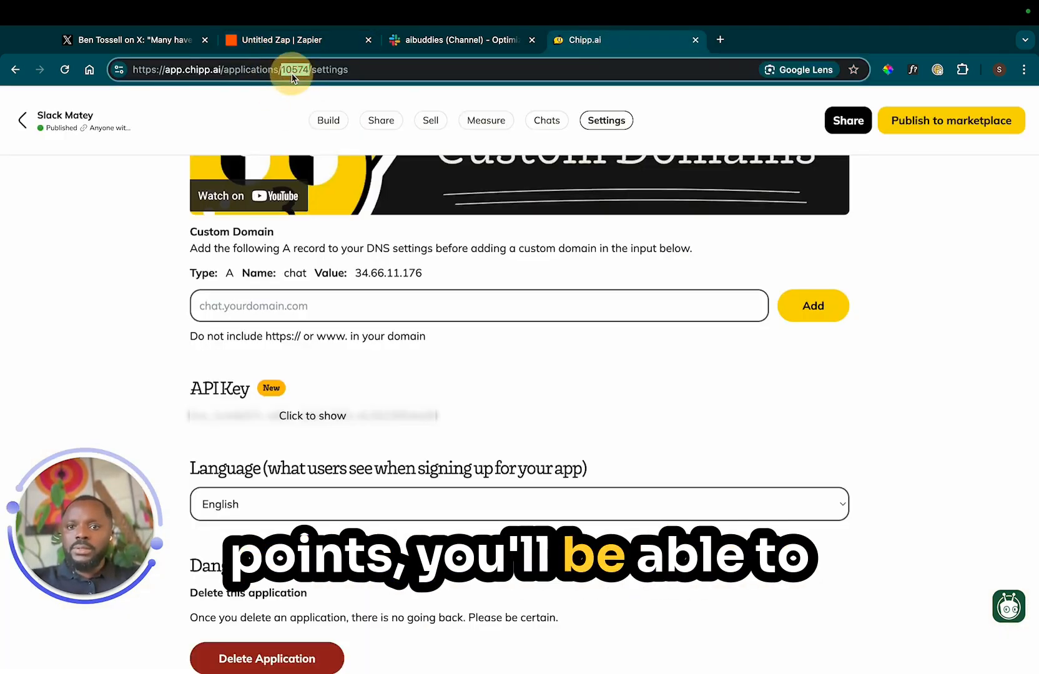
double_click(301, 71)
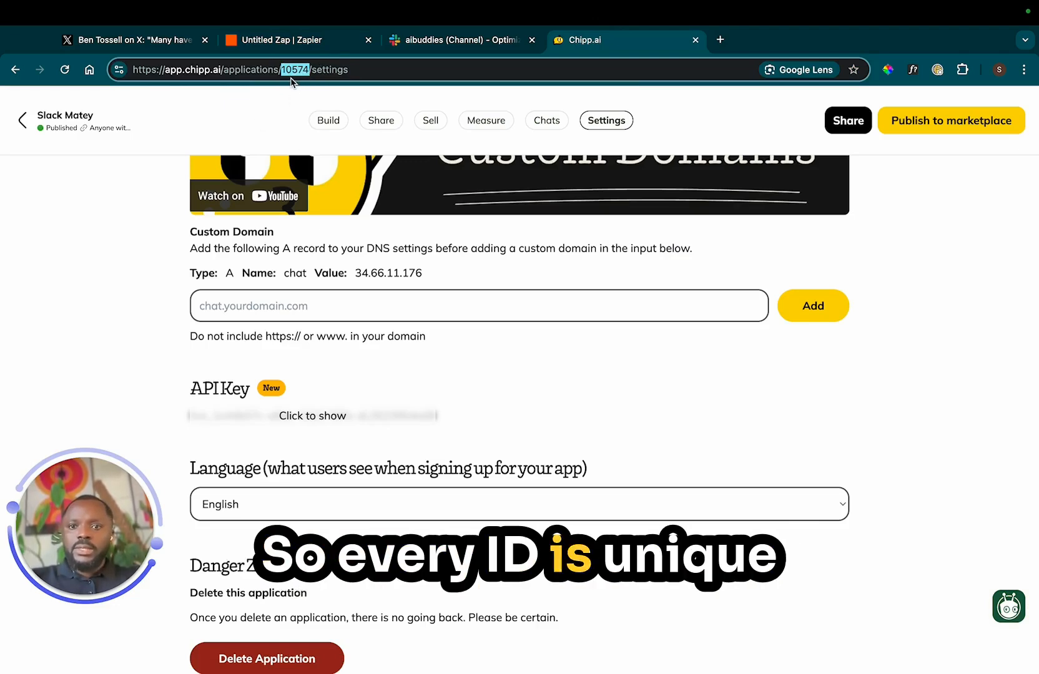
left_click(353, 49)
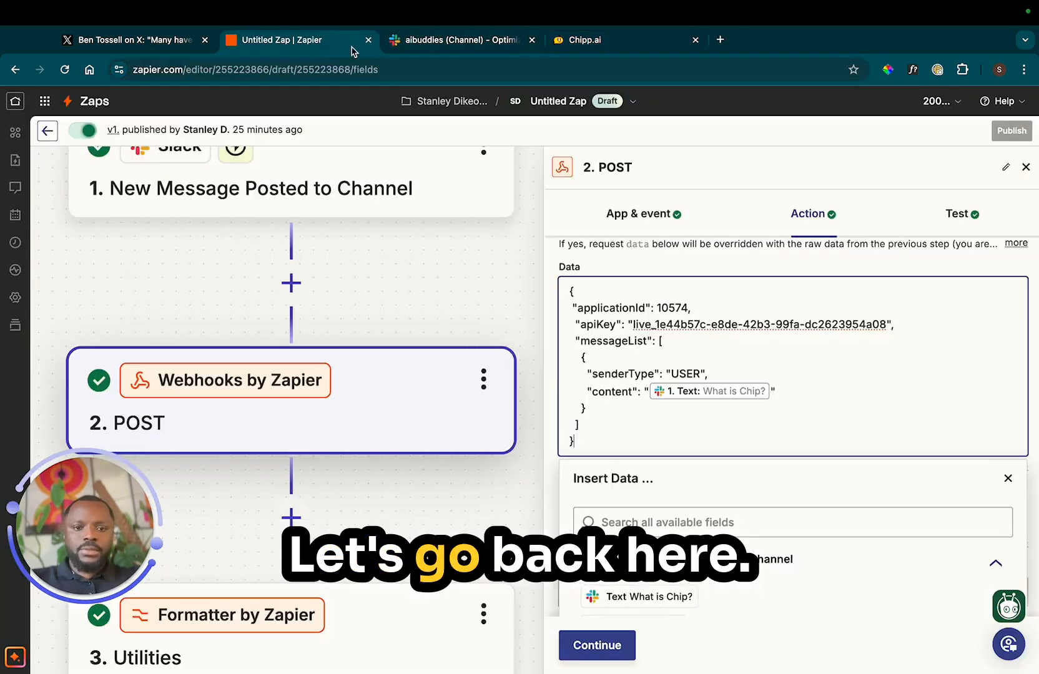
Check the Slack message text mapped to the content field of the webhook's JSON body and the request's Content-Type header
scroll(701, 439, "down", 1)
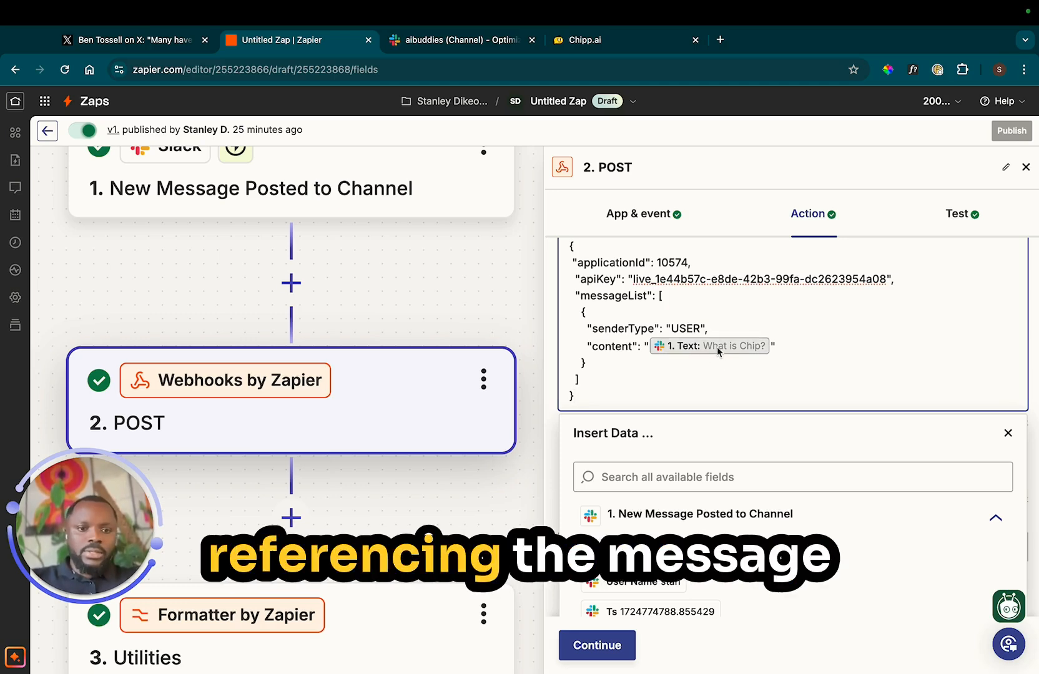
scroll(477, 388, "up", 3)
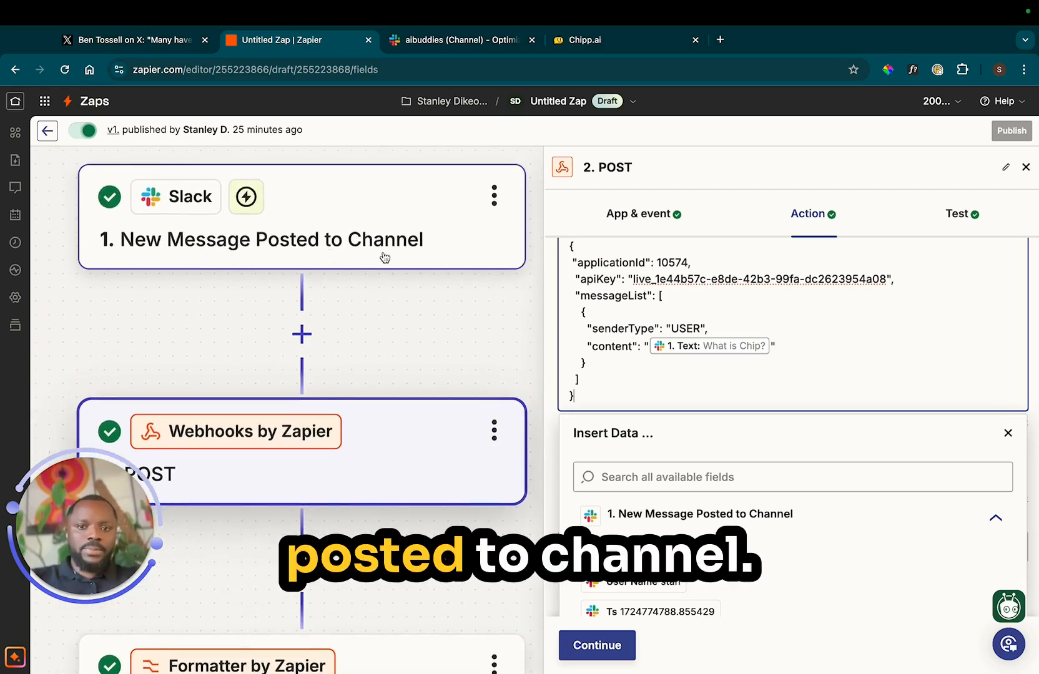
left_click(552, 412)
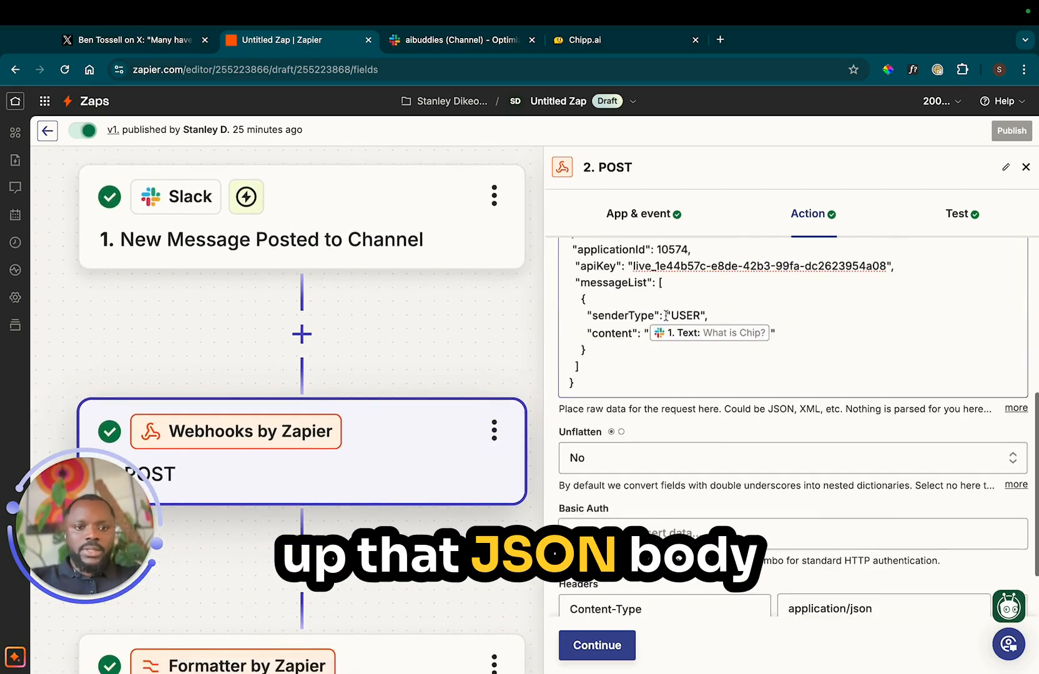
scroll(614, 334, "down", 2)
scroll(614, 334, "up", 3)
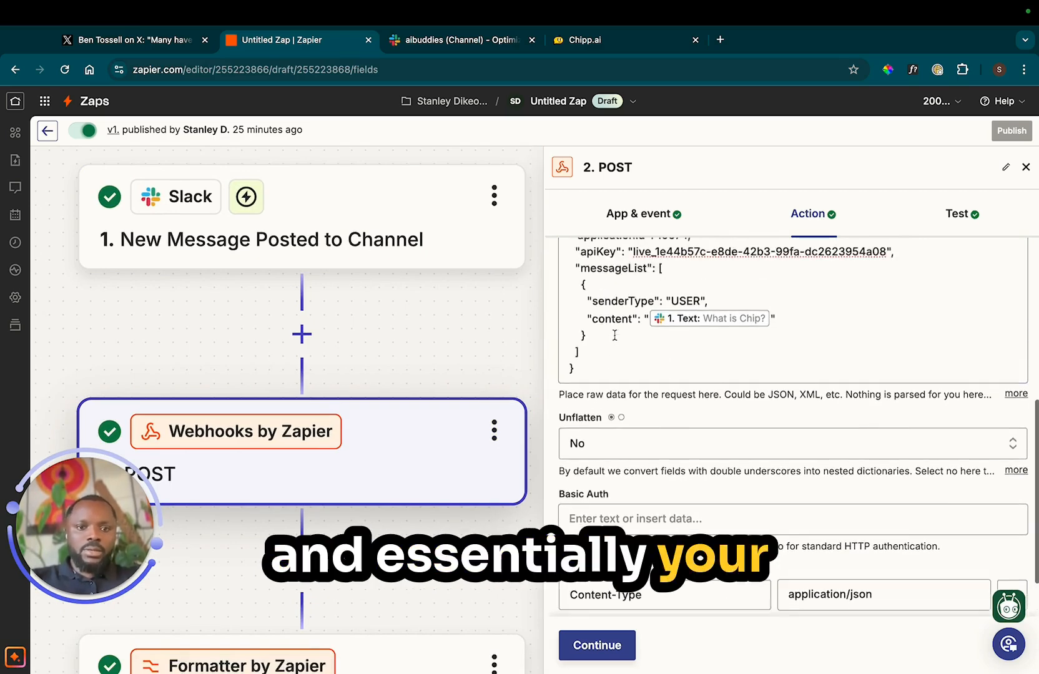
scroll(678, 526, "down", 3)
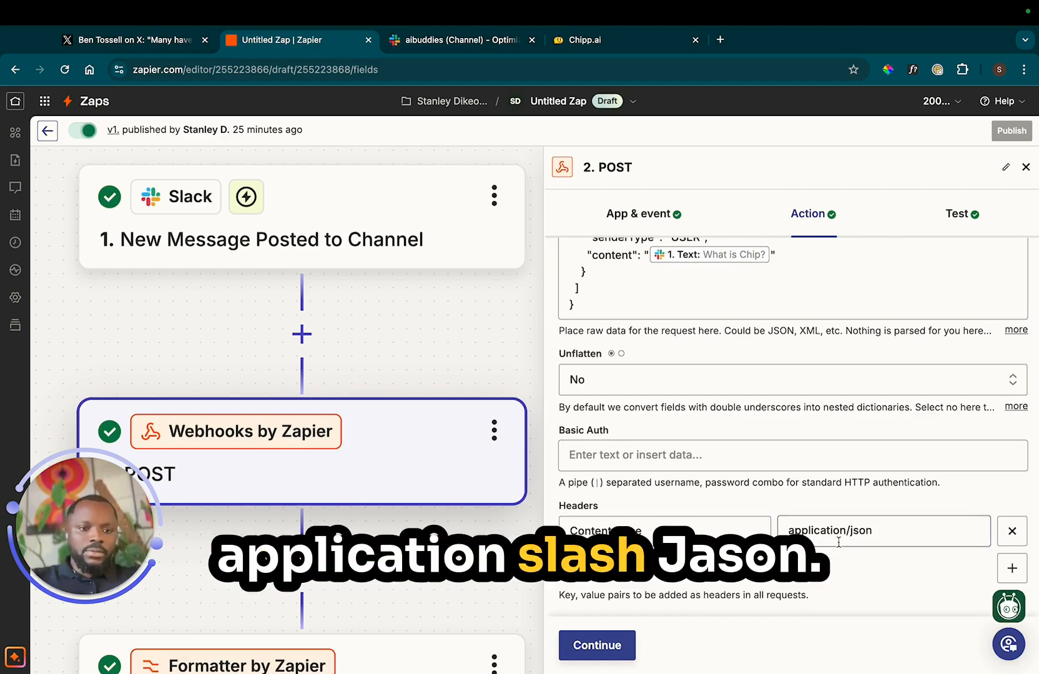
Open the webhook step's test results and review the data out, including the message list
left_click(961, 212)
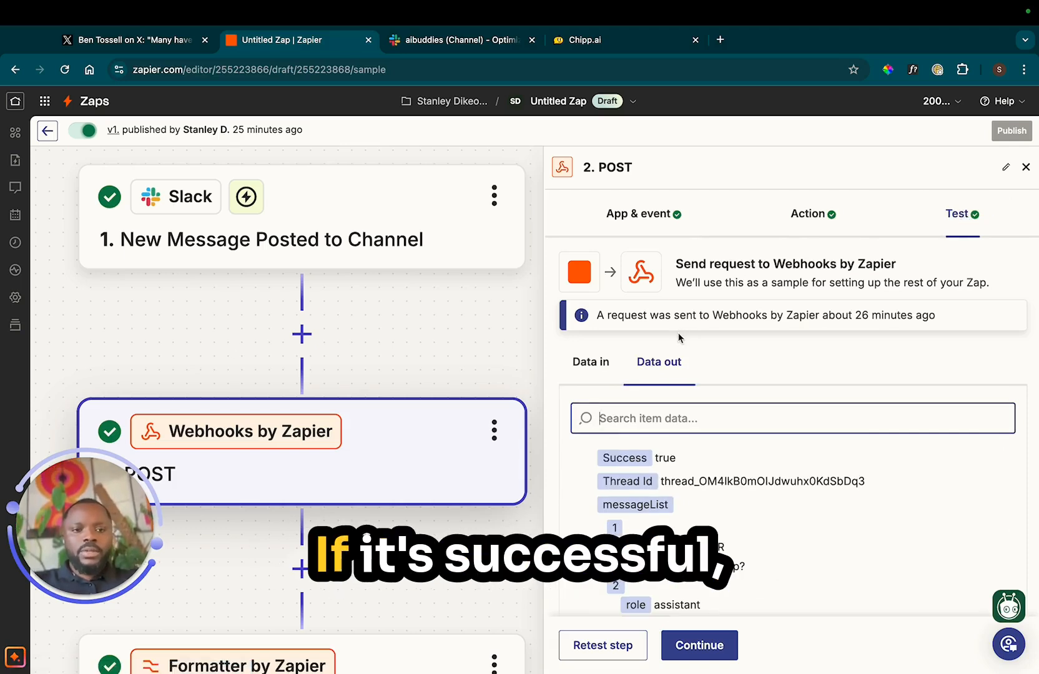
scroll(681, 423, "down", 2)
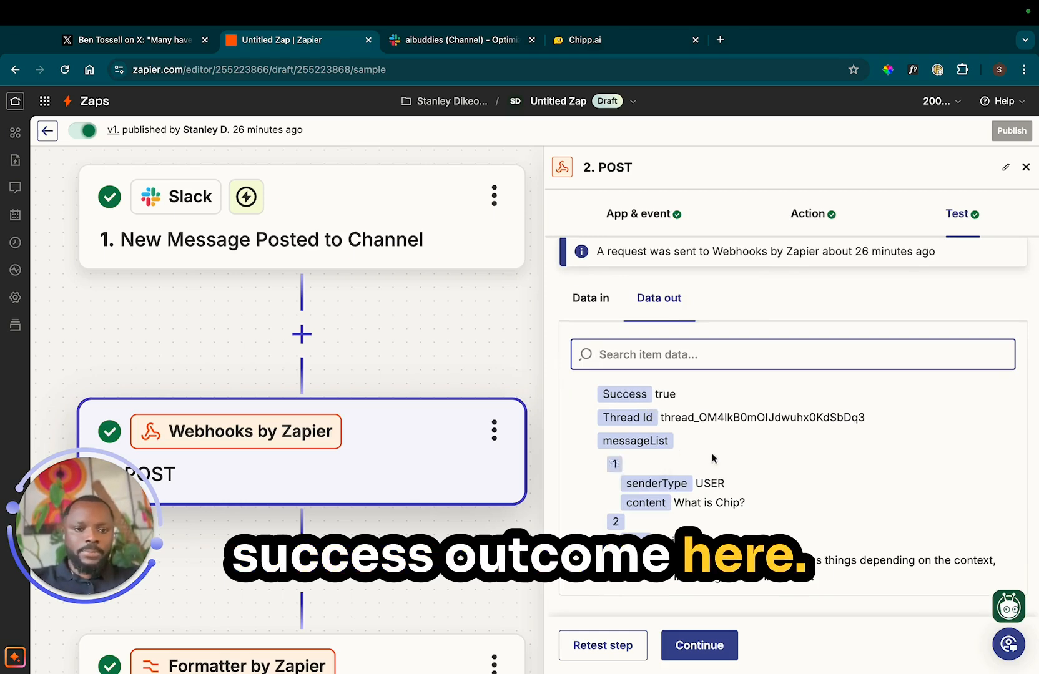
scroll(714, 459, "down", 3)
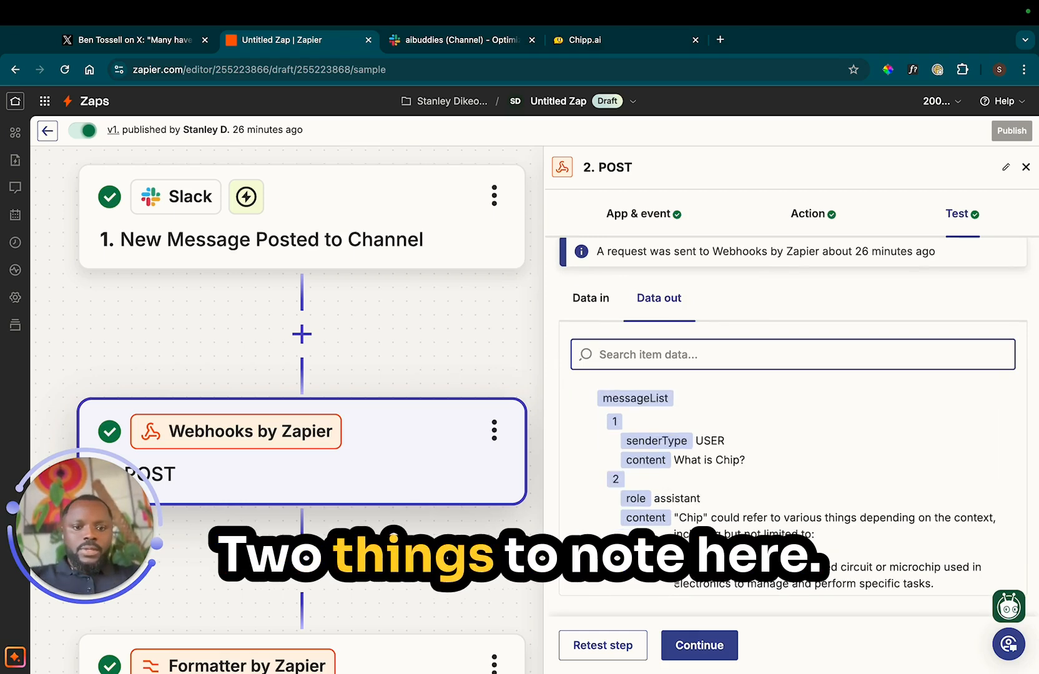
Examine the webhook's returned message list, highlighting the sender type, the user's question and the assistant's reply content
double_click(646, 432)
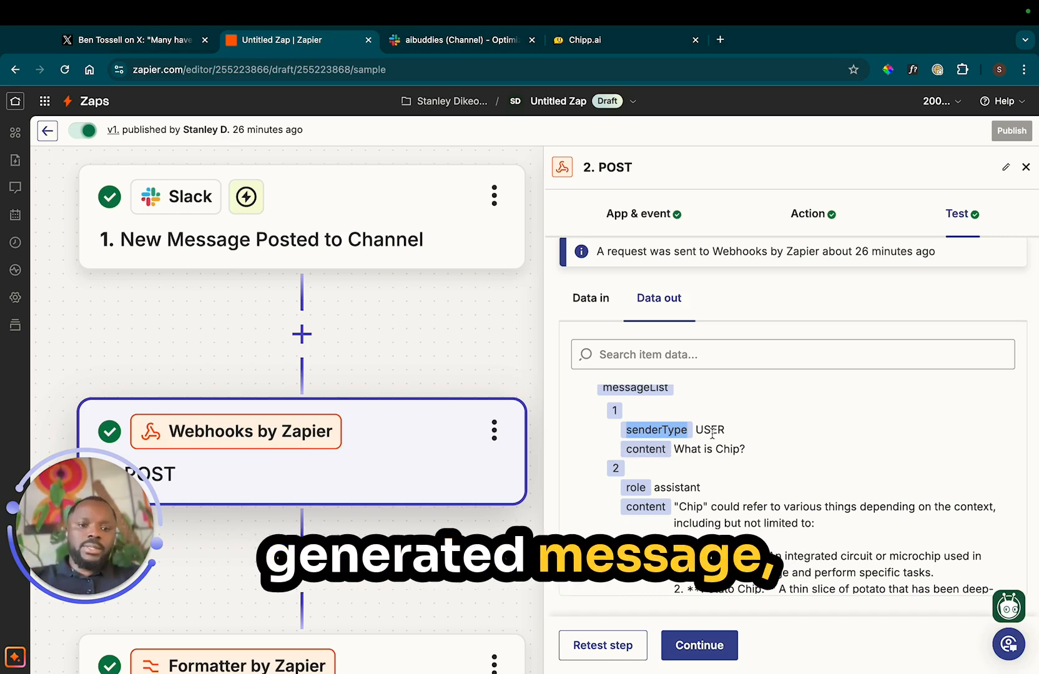
double_click(686, 448)
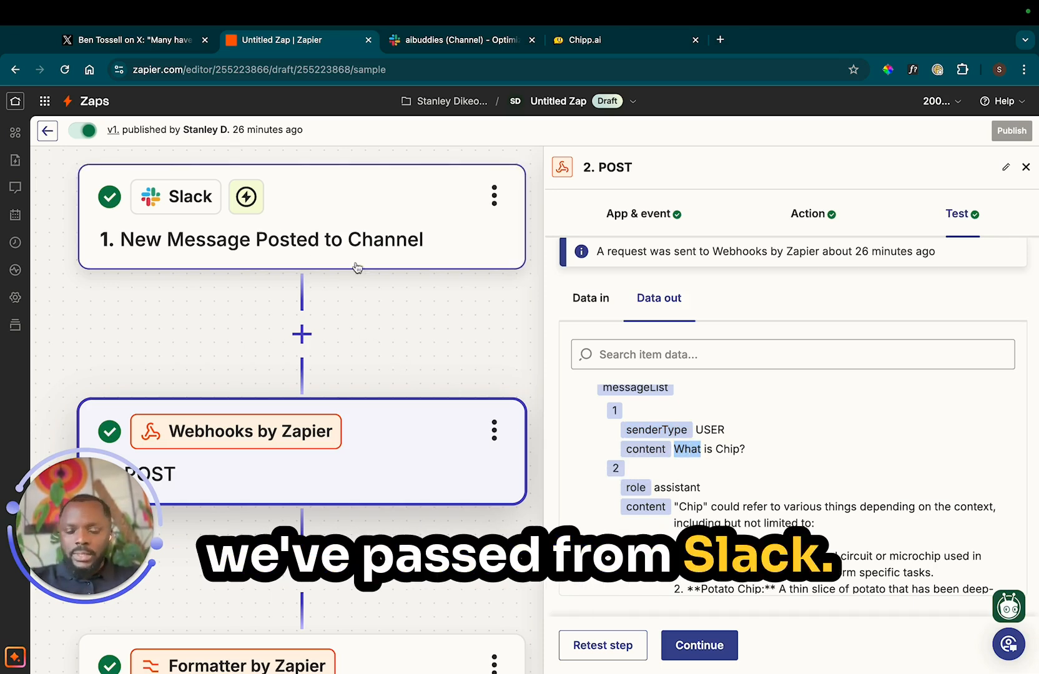
scroll(659, 490, "down", 3)
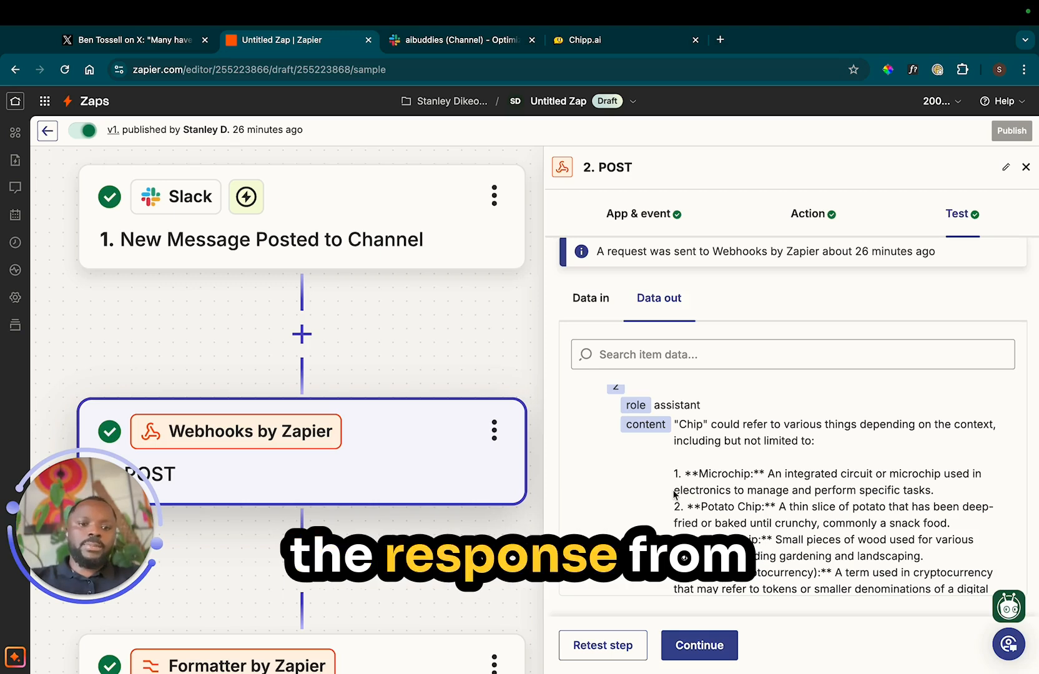
scroll(691, 452, "up", 1)
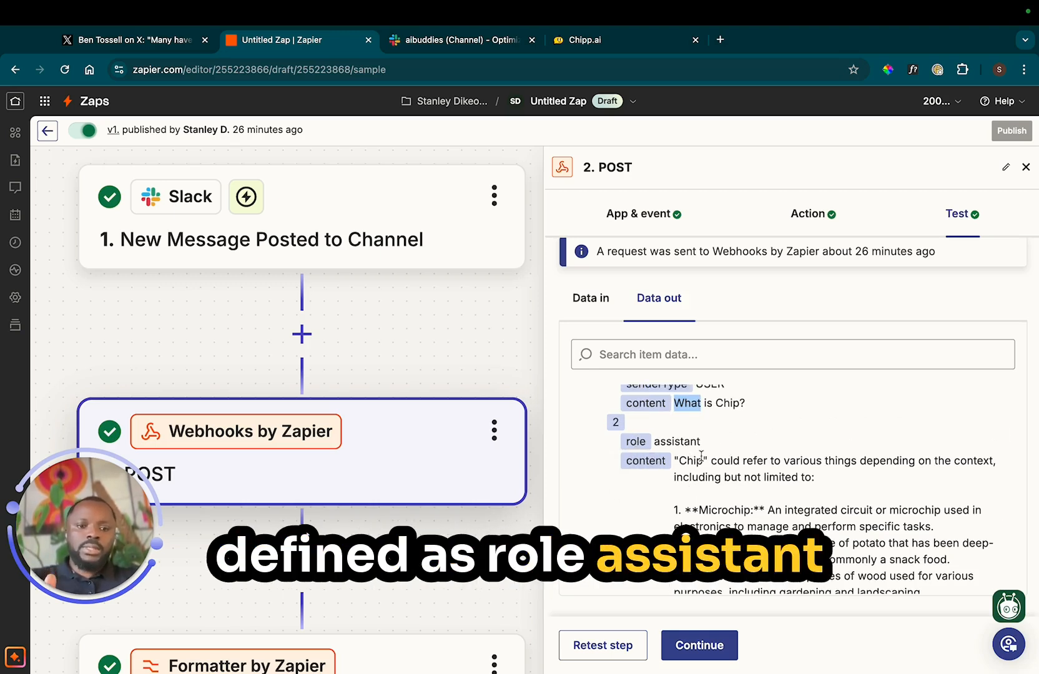
left_click_drag(679, 462, 724, 541)
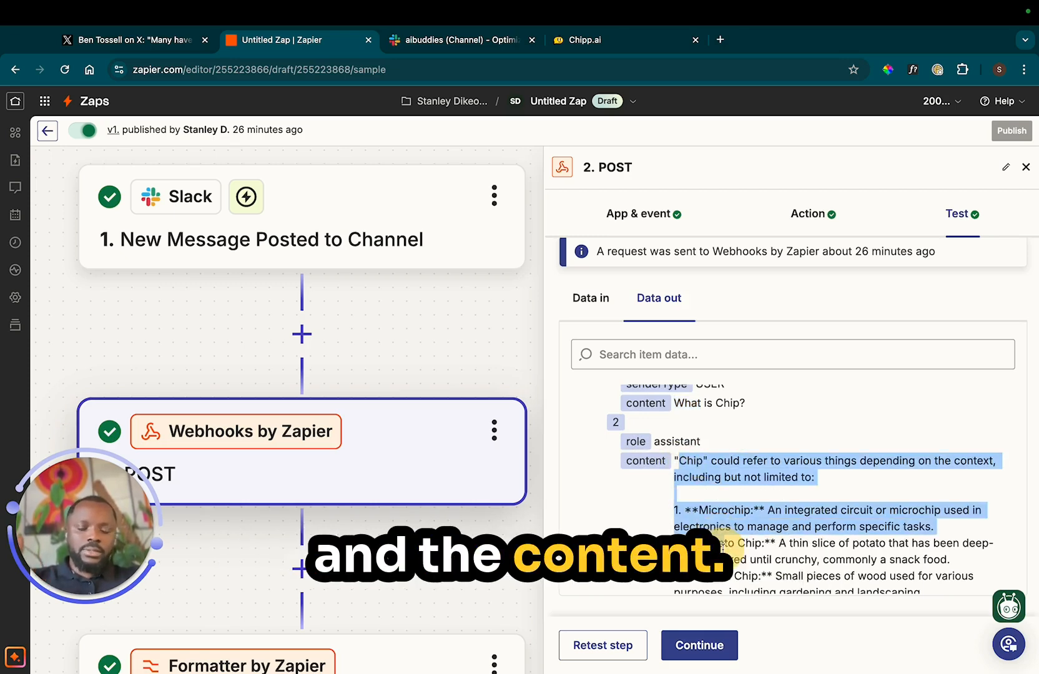
scroll(724, 542, "down", 3)
scroll(681, 447, "down", 1)
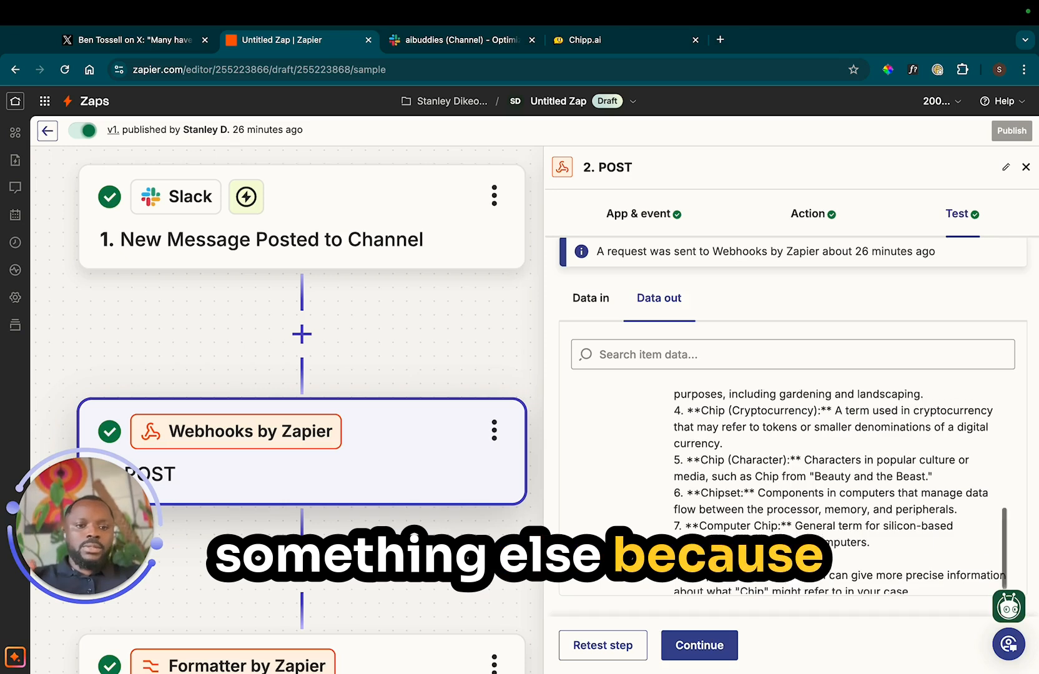
scroll(680, 448, "up", 5)
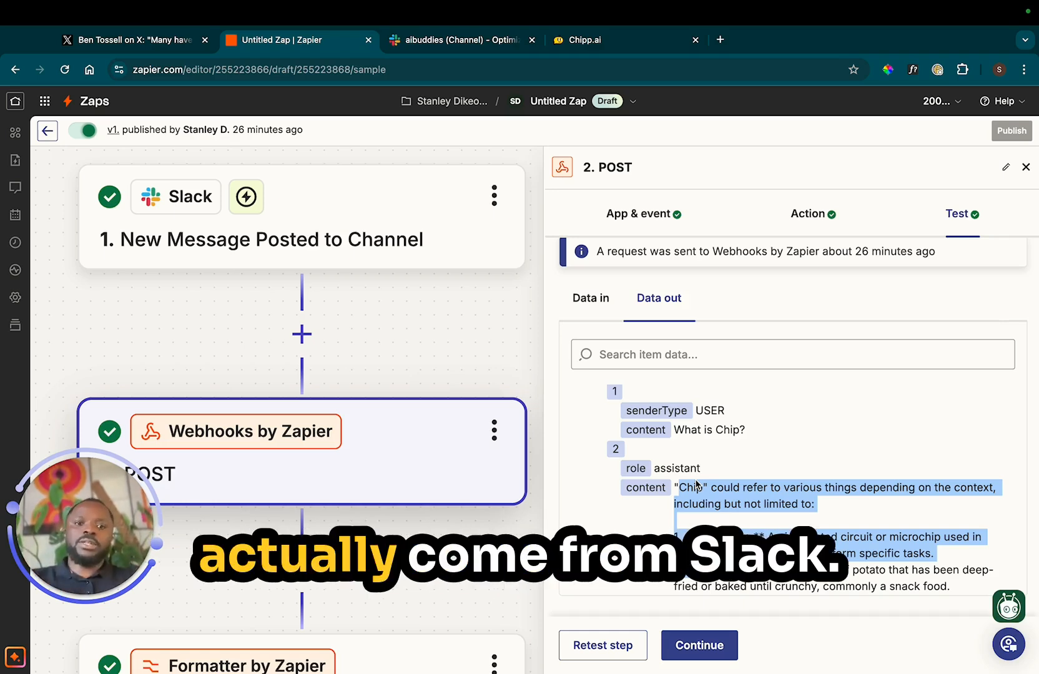
scroll(693, 468, "down", 5)
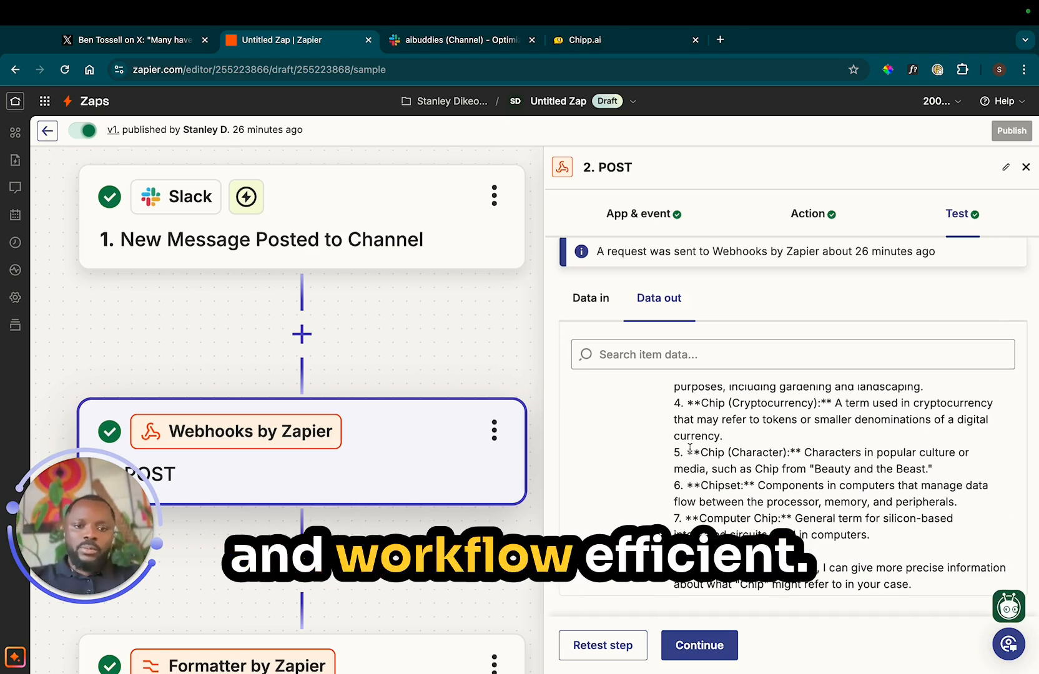
Continue to the Formatter step and review its Utilities event and the Line-item to Text transform
left_click(700, 647)
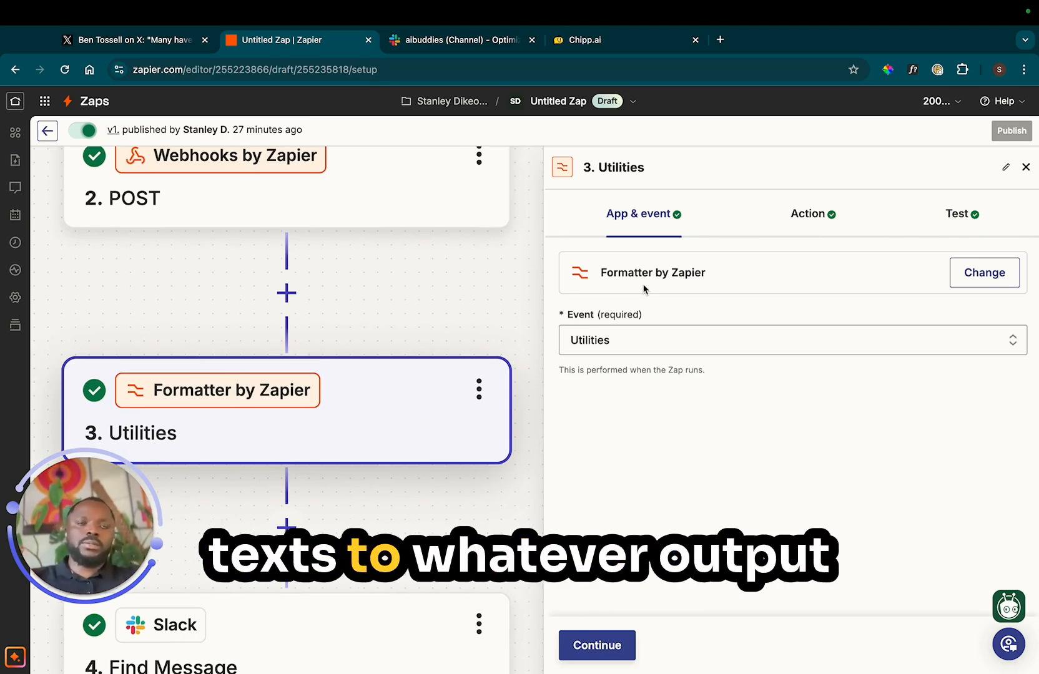
left_click(644, 338)
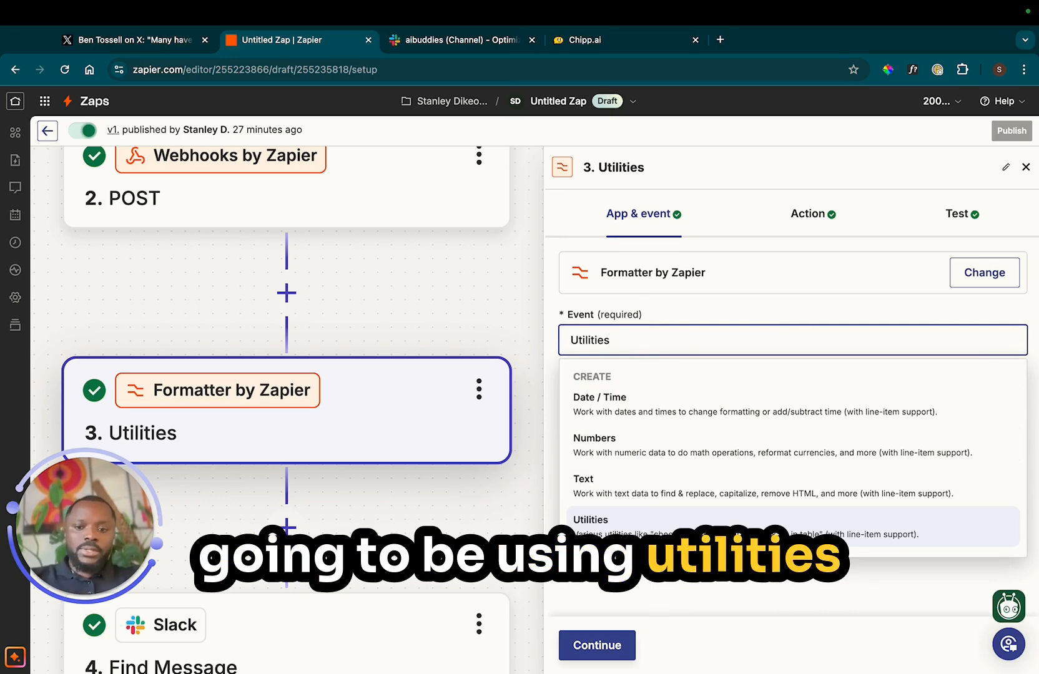
left_click(804, 222)
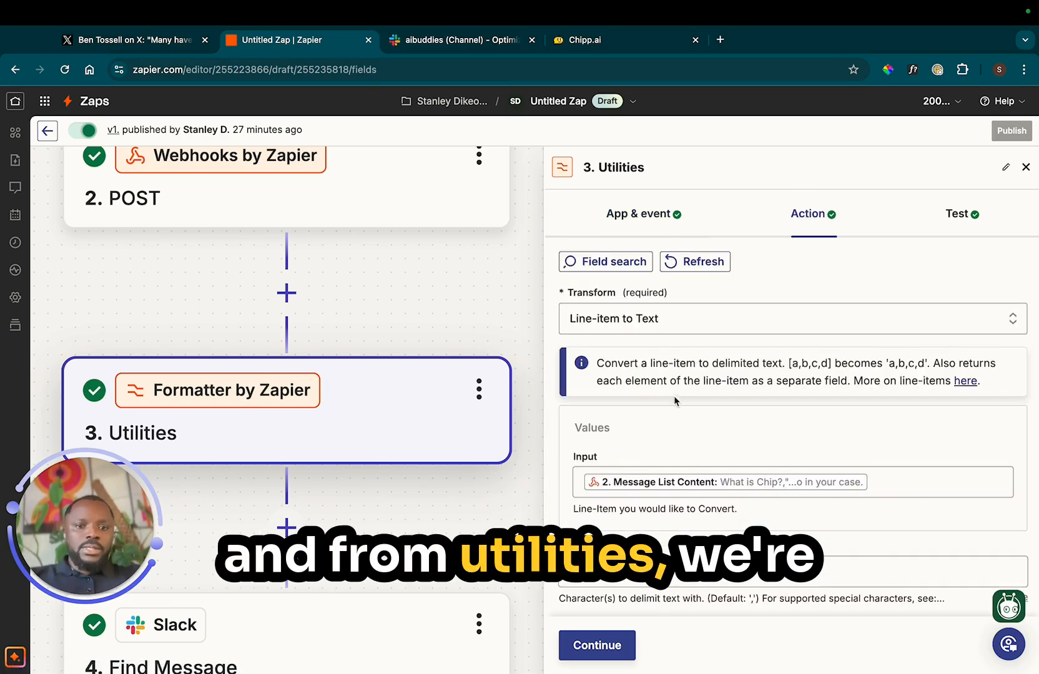
left_click(610, 315)
left_click(649, 549)
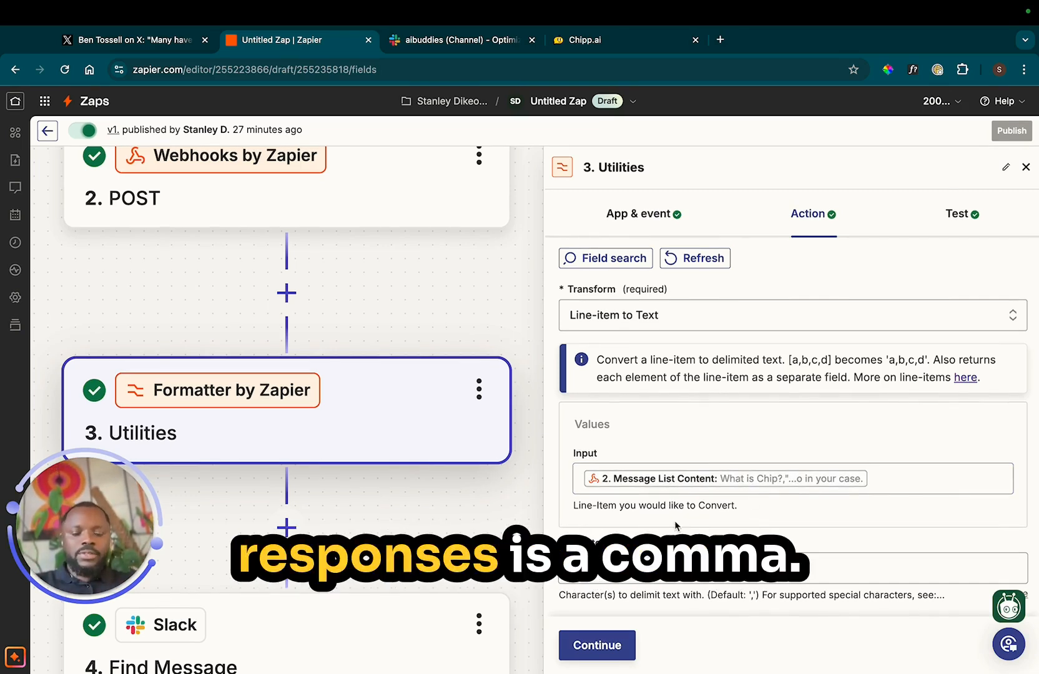
Check the comma separator and the message list content mapped as the Formatter step's input
scroll(624, 475, "down", 3)
left_click(572, 433)
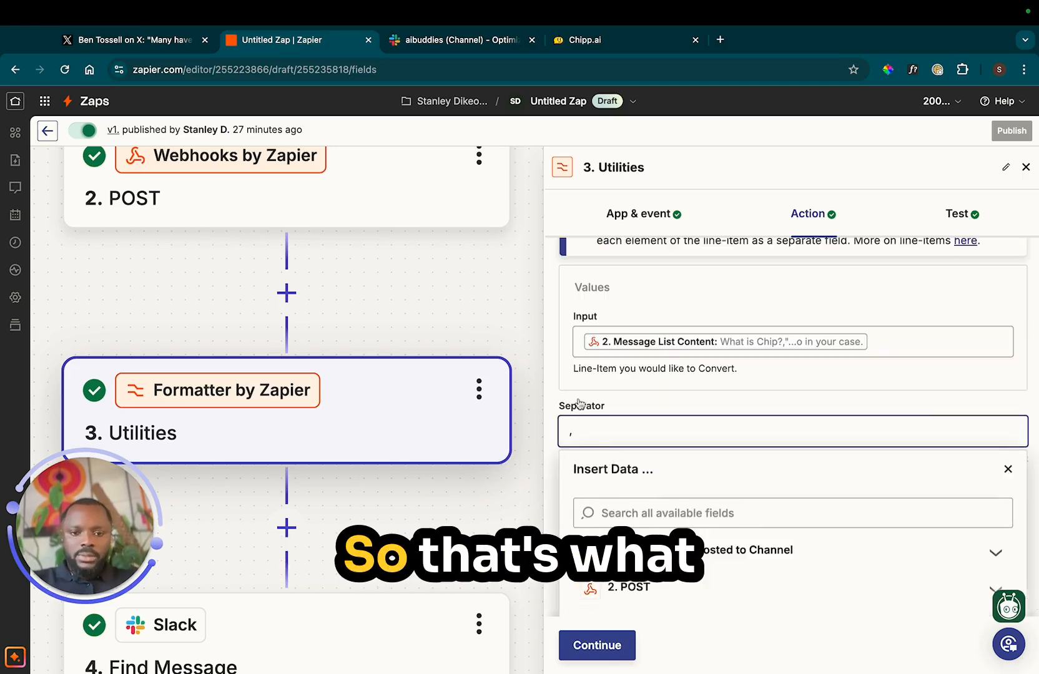
scroll(608, 403, "up", 3)
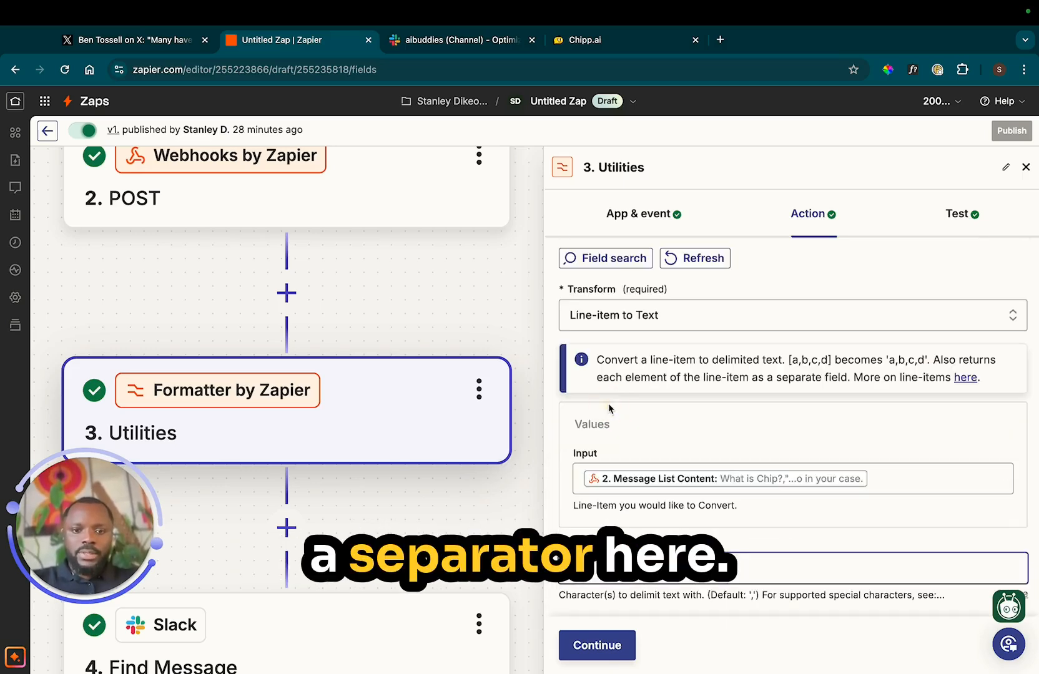
Continue to the Formatter step's test results and highlight the text of Output Item 1 and the start of Output Item 2
left_click(598, 645)
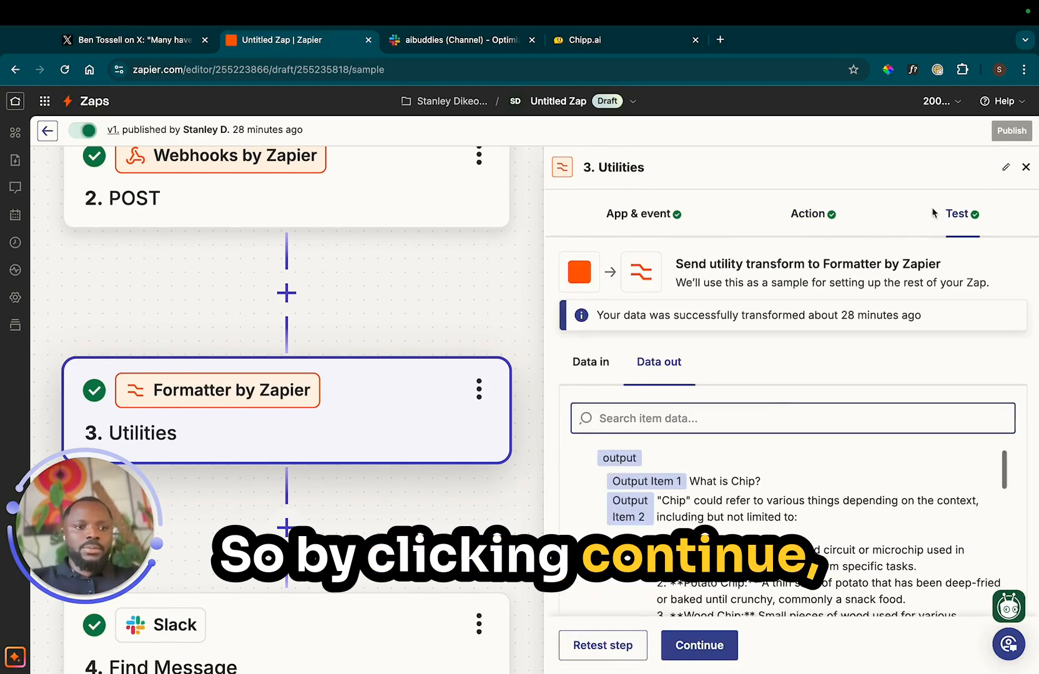
scroll(697, 316, "down", 2)
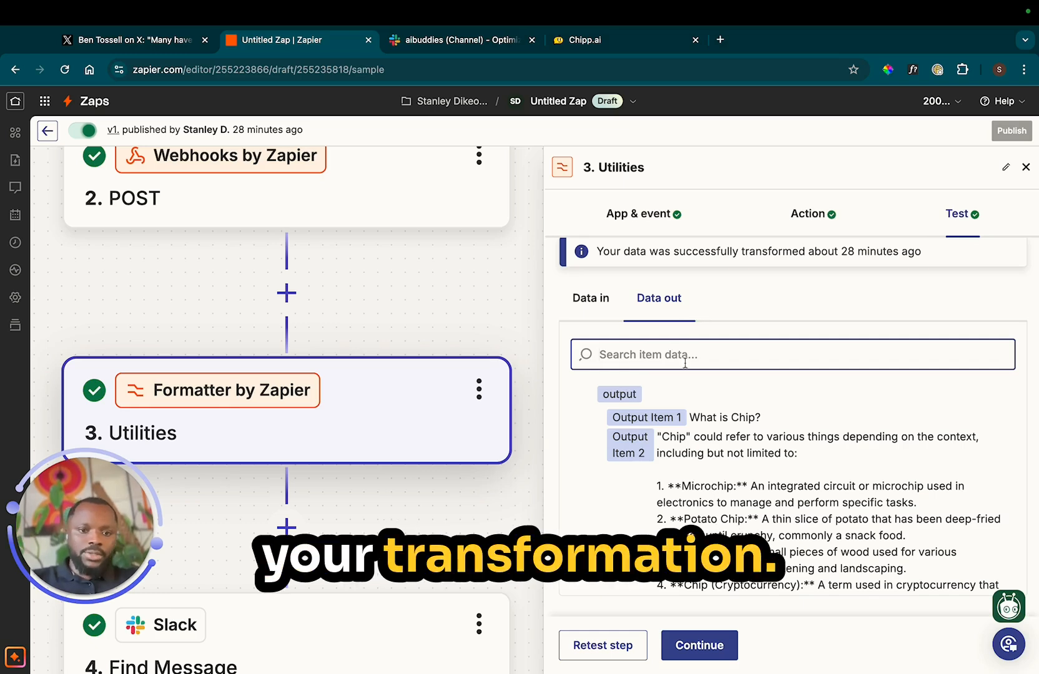
triple_click(737, 417)
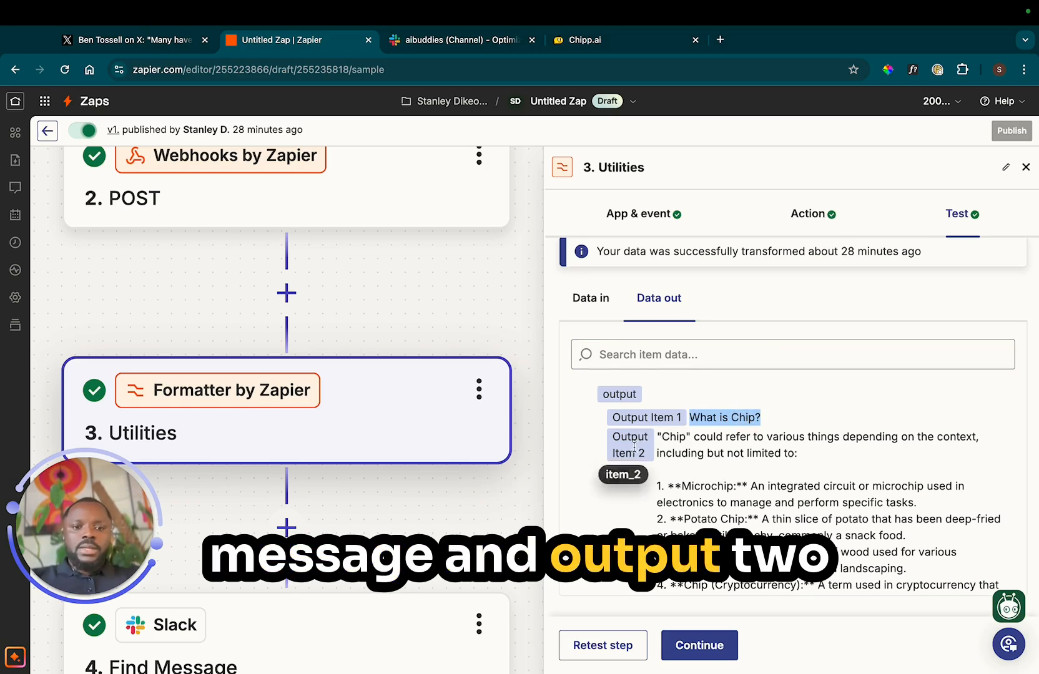
left_click_drag(662, 437, 702, 473)
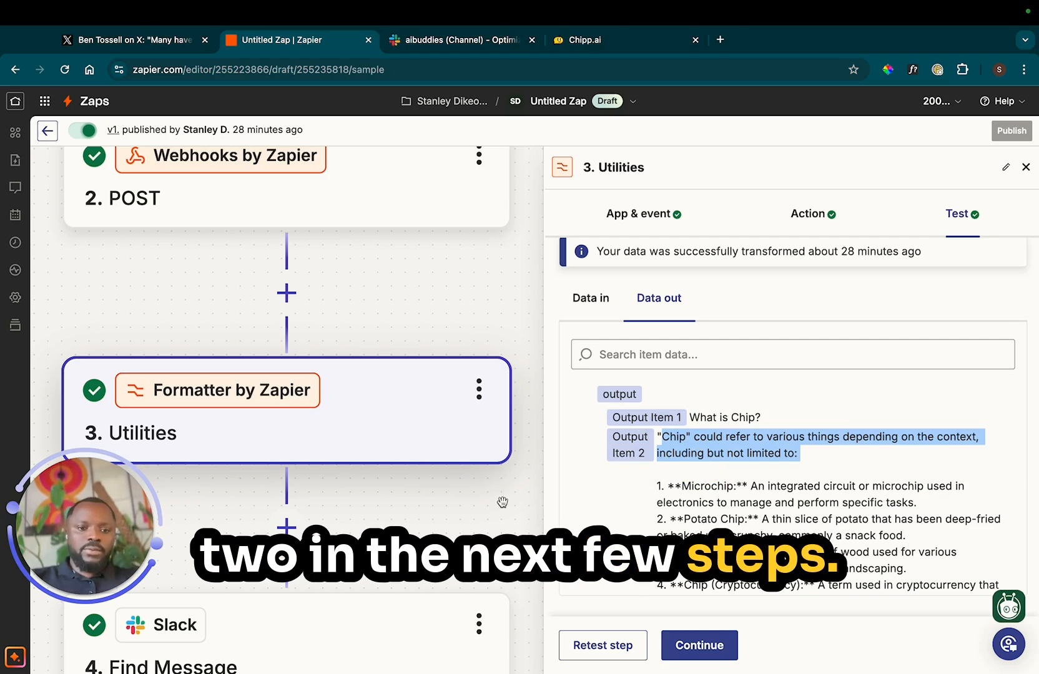
Open the Slack Find Message step and review its connected account, search query and test data out
left_click(343, 643)
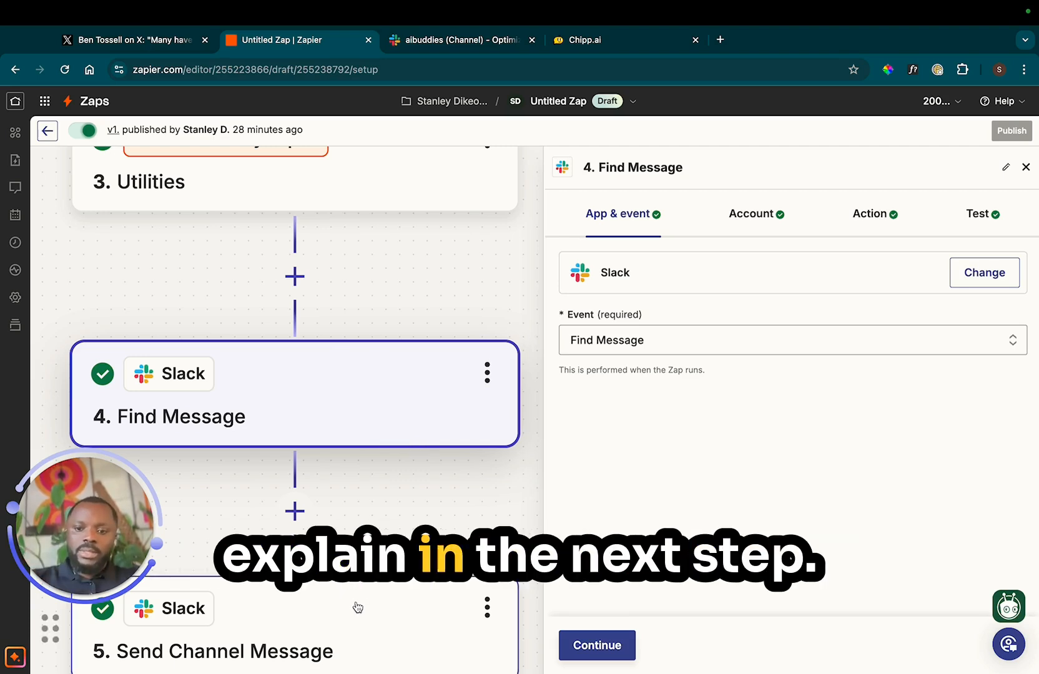
left_click(753, 227)
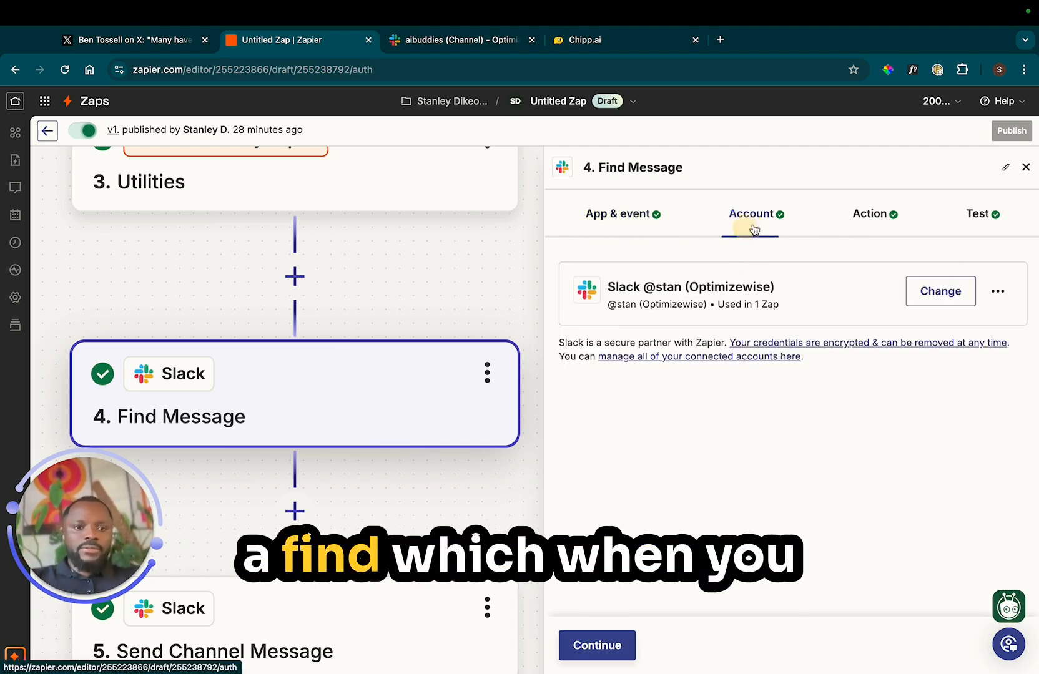
left_click(865, 209)
scroll(686, 299, "down", 1)
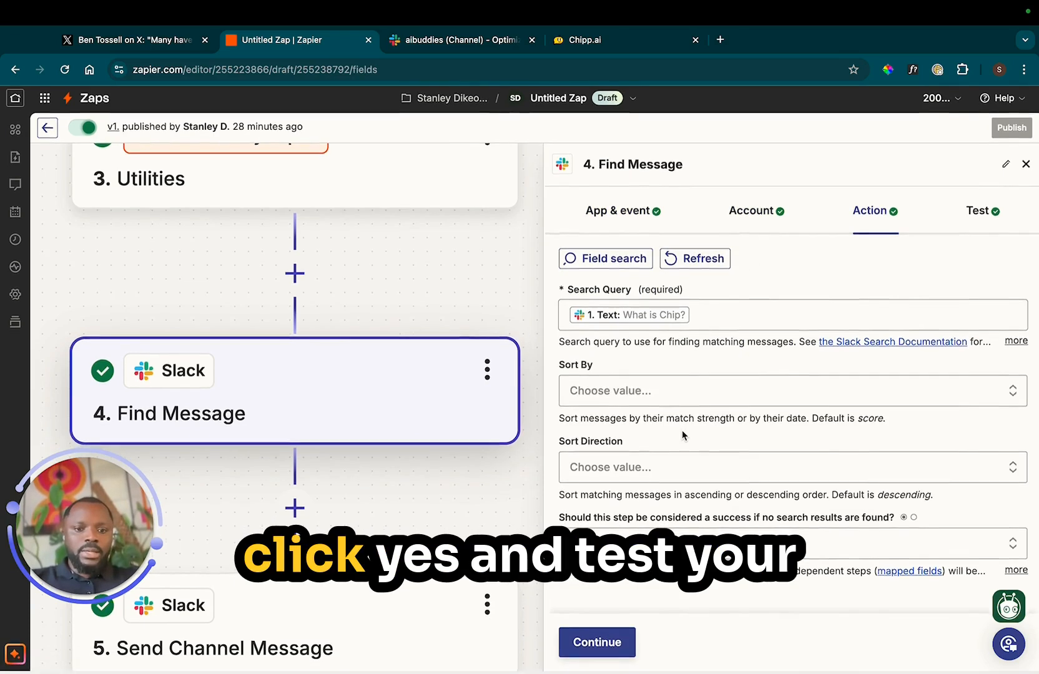
left_click(979, 216)
scroll(680, 450, "down", 2)
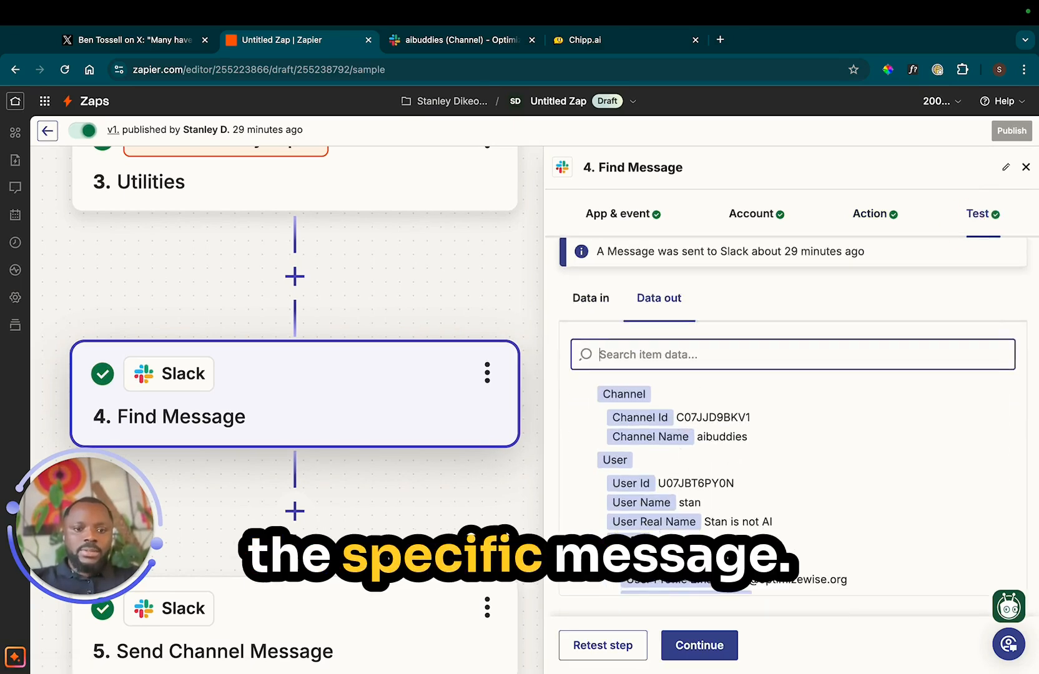
scroll(685, 519, "down", 2)
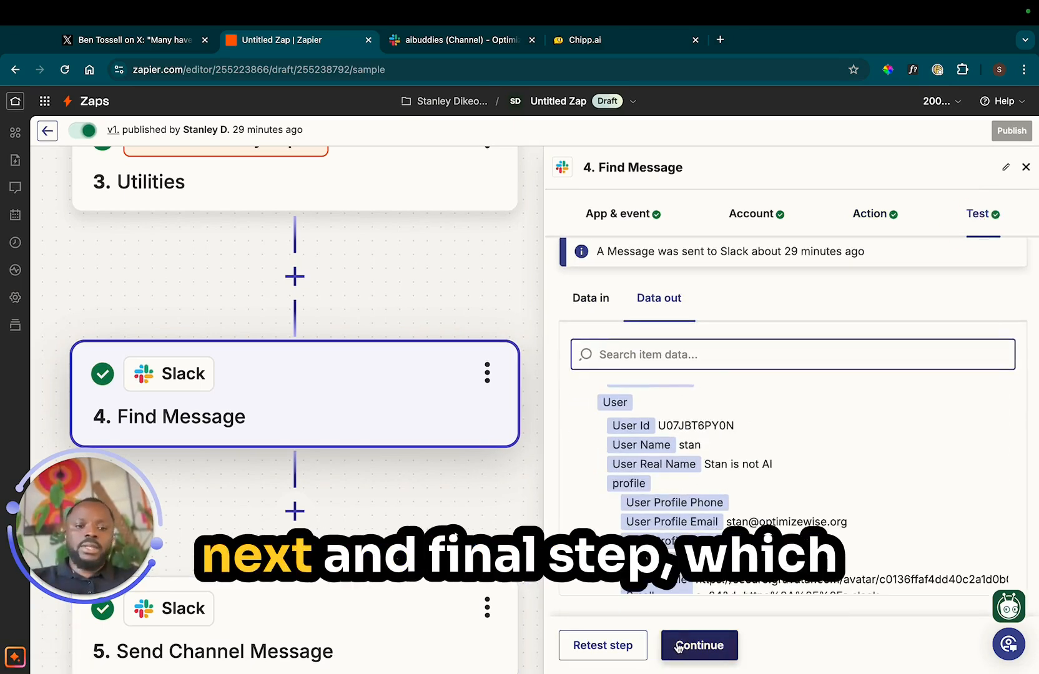
Continue to the Send Channel Message step, browse the available Slack events and leave Send Channel Message selected
left_click(699, 645)
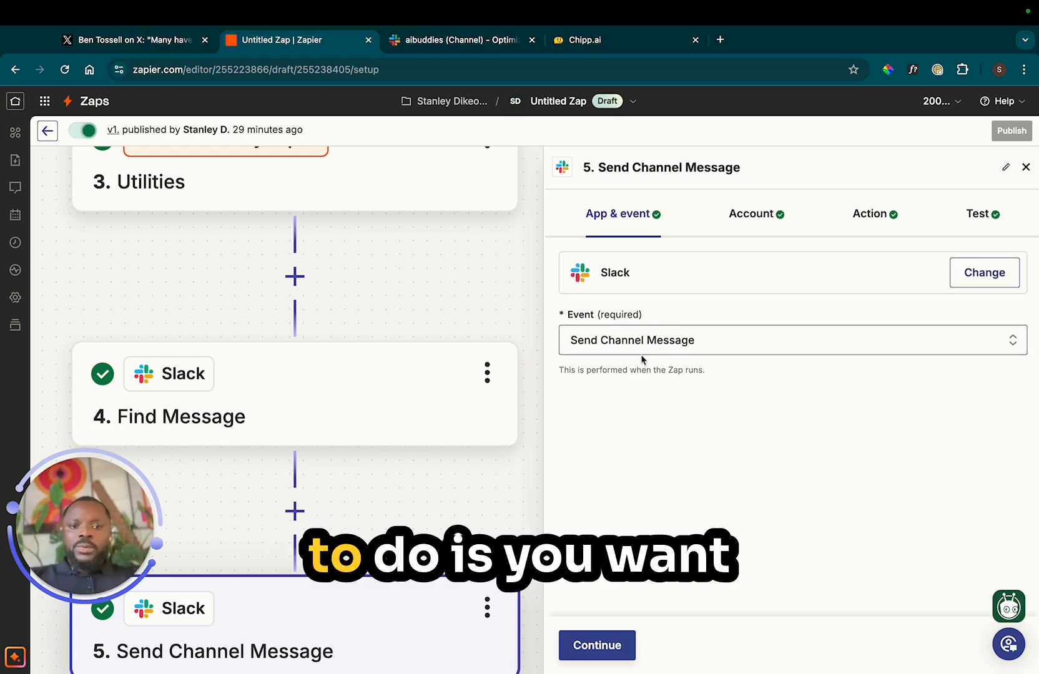
left_click(621, 339)
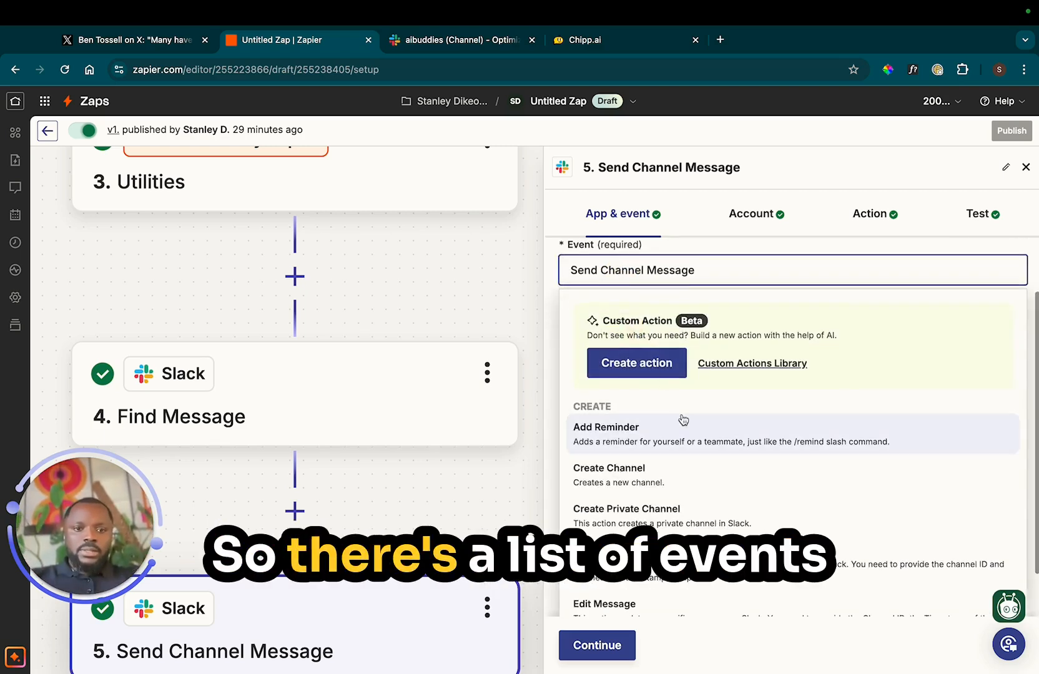
scroll(683, 472, "down", 2)
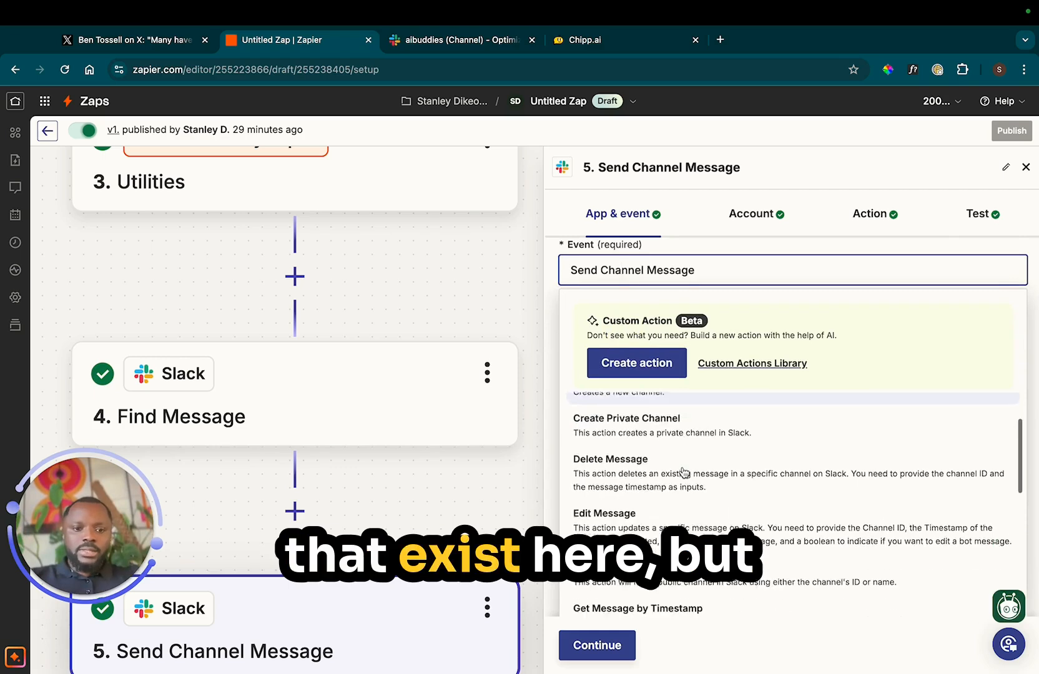
scroll(680, 471, "up", 2)
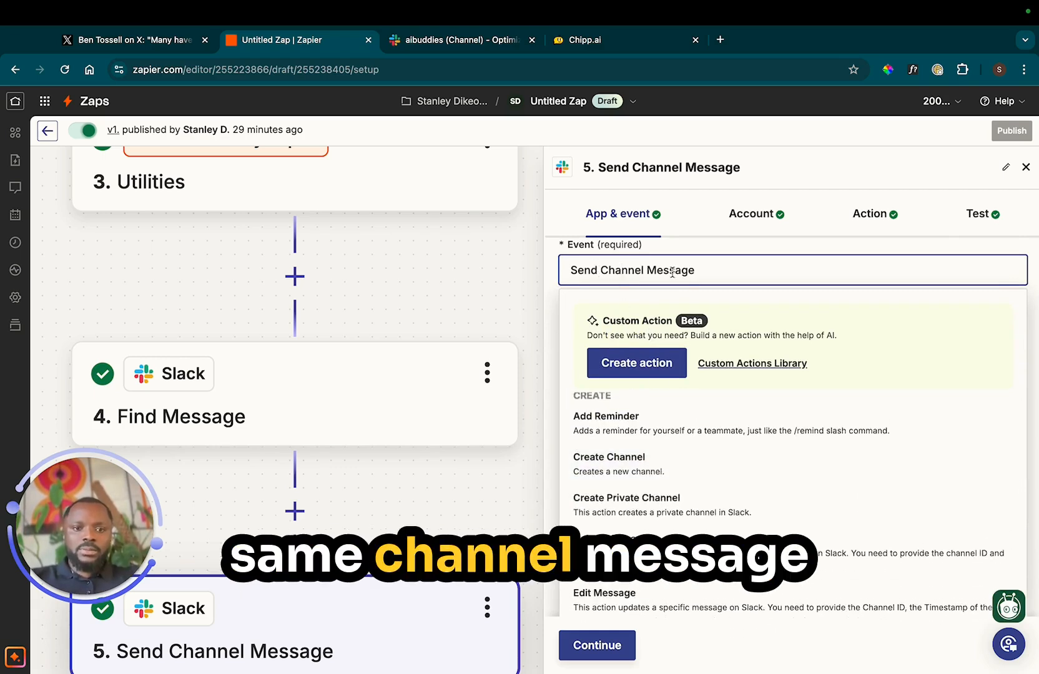
left_click(740, 239)
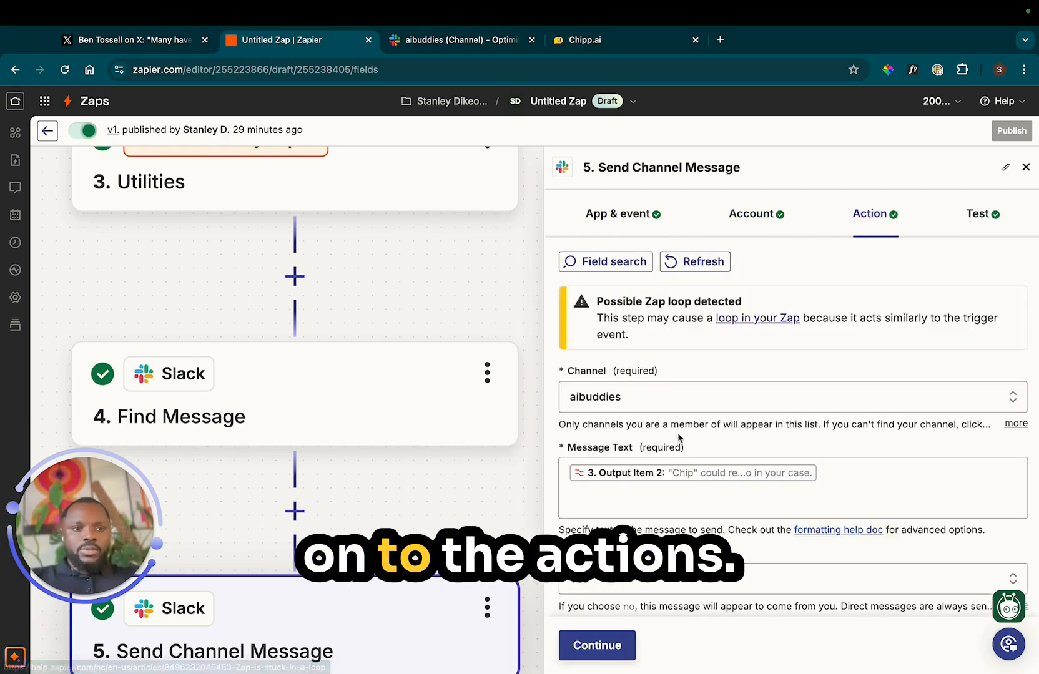
Examine the Send Channel Message step's channel, message text mapping, bot settings and link to the Formatter step's output
scroll(682, 429, "down", 2)
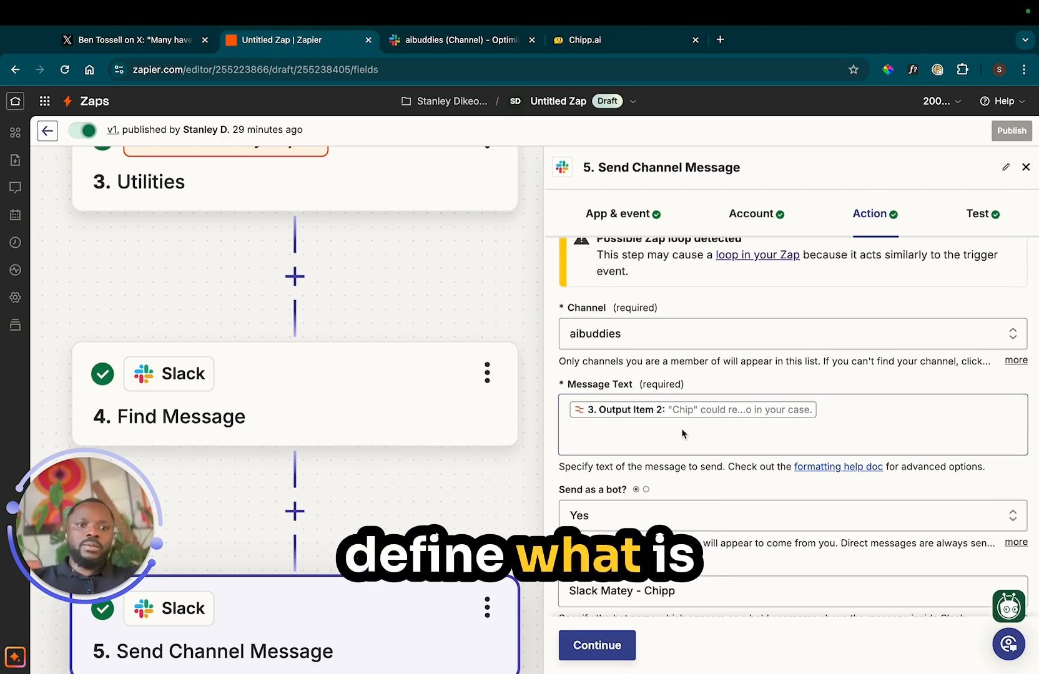
scroll(681, 428, "up", 1)
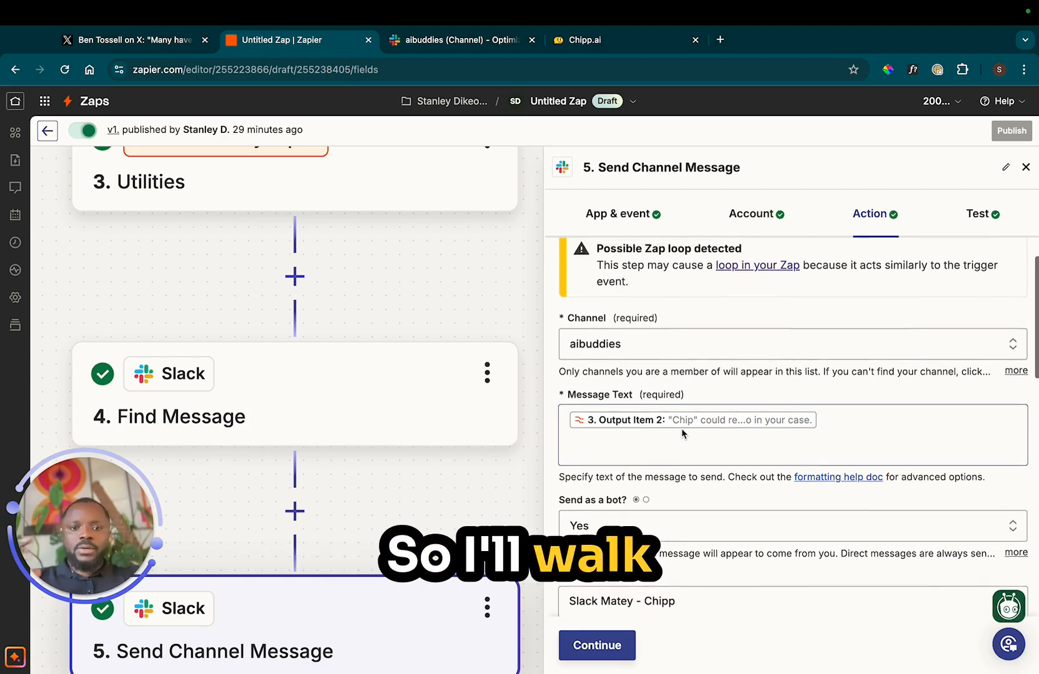
scroll(681, 429, "down", 1)
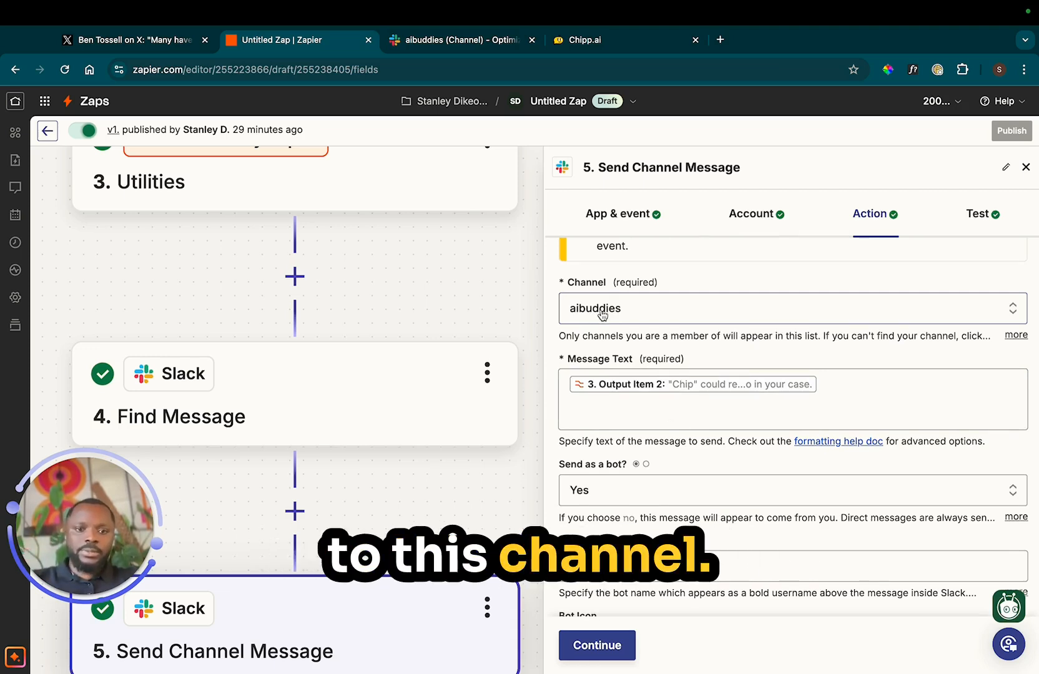
scroll(596, 320, "down", 2)
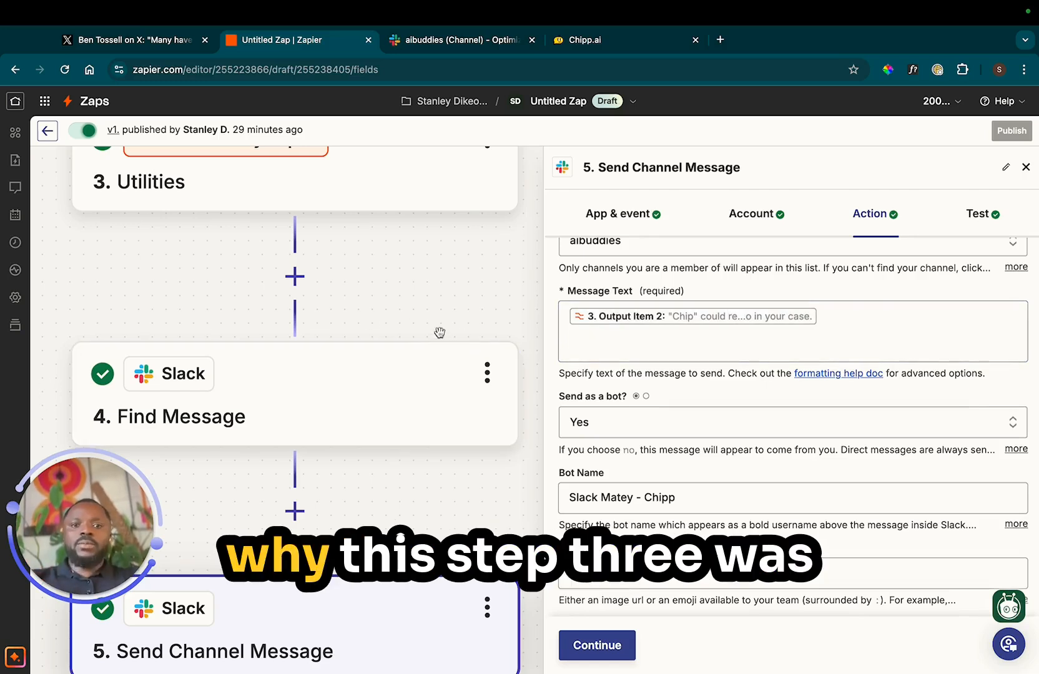
scroll(367, 321, "up", 3)
scroll(367, 322, "up", 1)
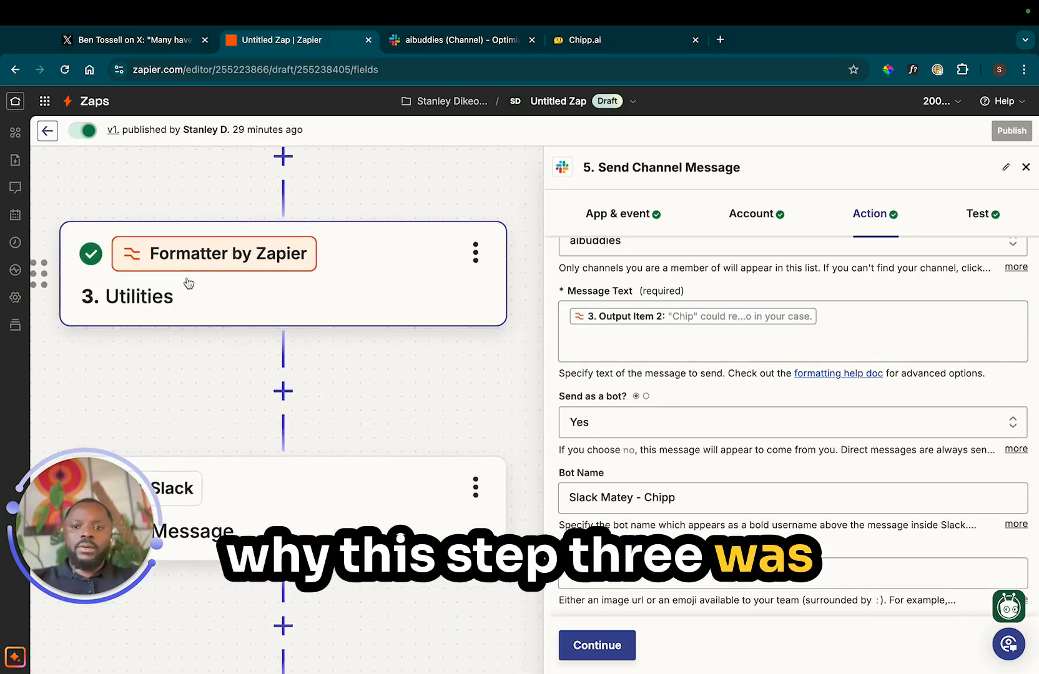
scroll(311, 392, "down", 1)
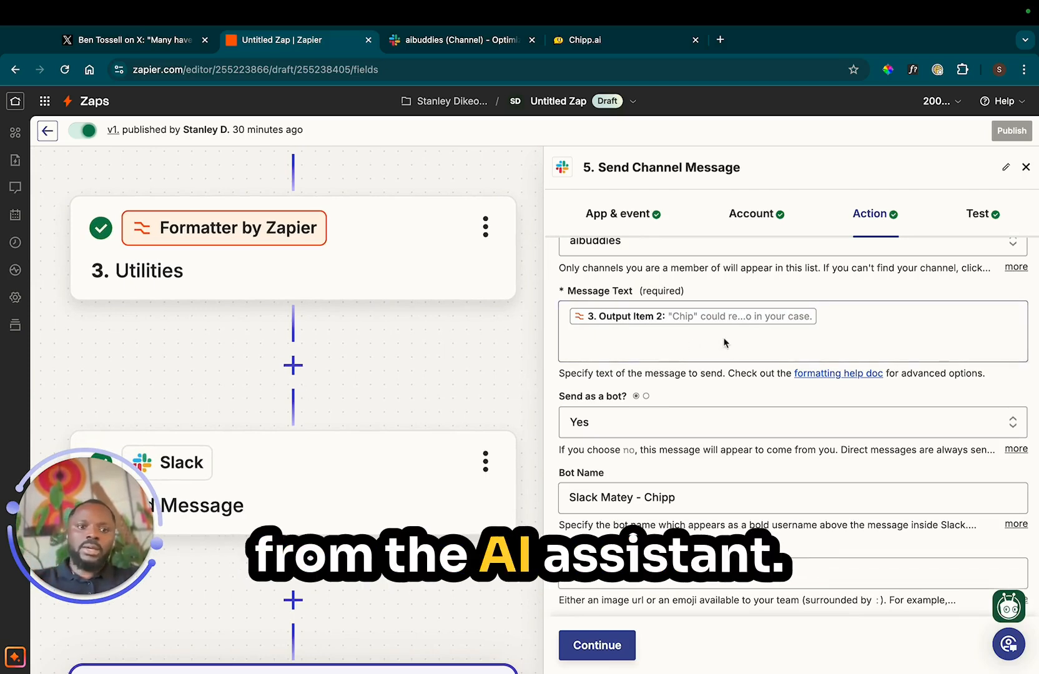
scroll(658, 368, "down", 1)
scroll(679, 410, "up", 1)
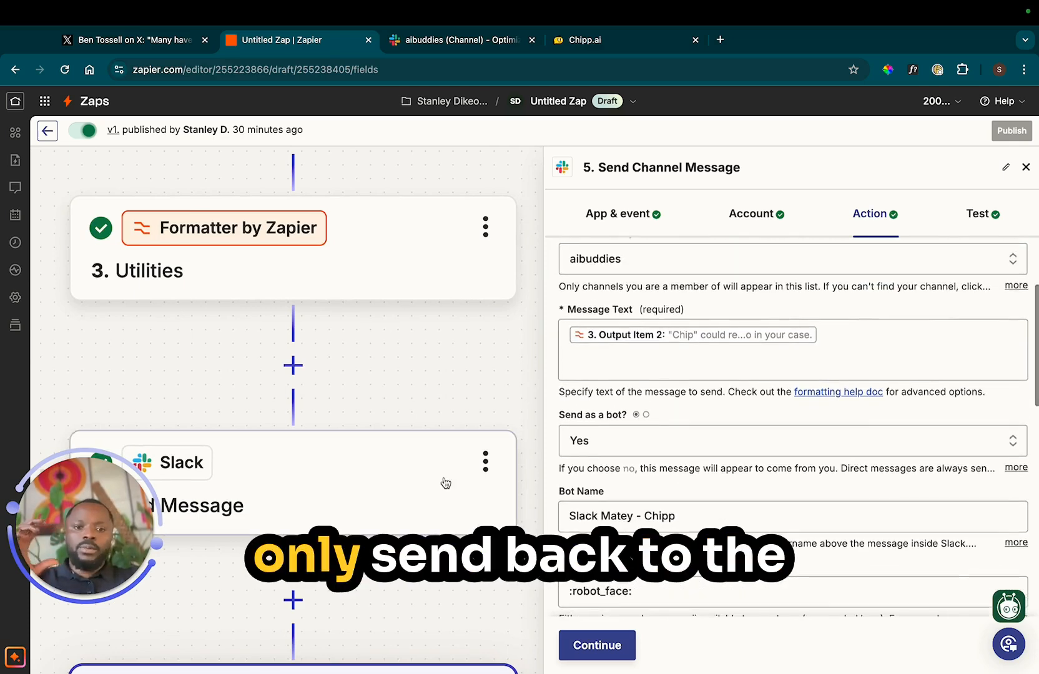
Review the Send Channel Message step's bot name, bot icon, link, schedule and thread settings, and continue to its test data out
scroll(445, 482, "down", 2)
scroll(445, 482, "down", 1)
scroll(445, 482, "down", 1)
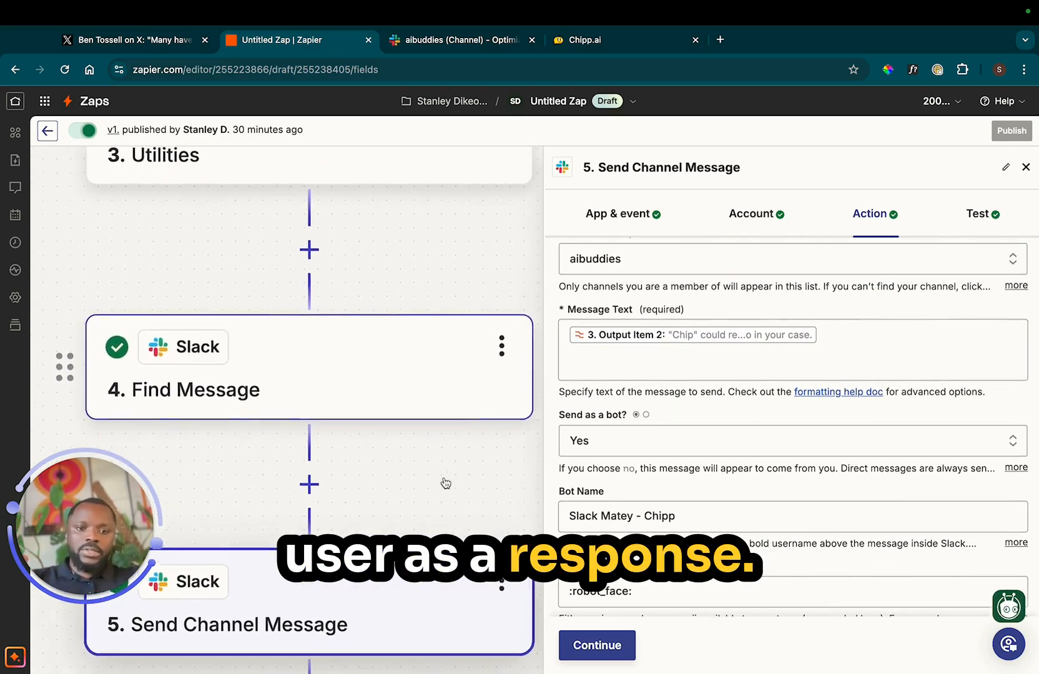
scroll(577, 423, "down", 2)
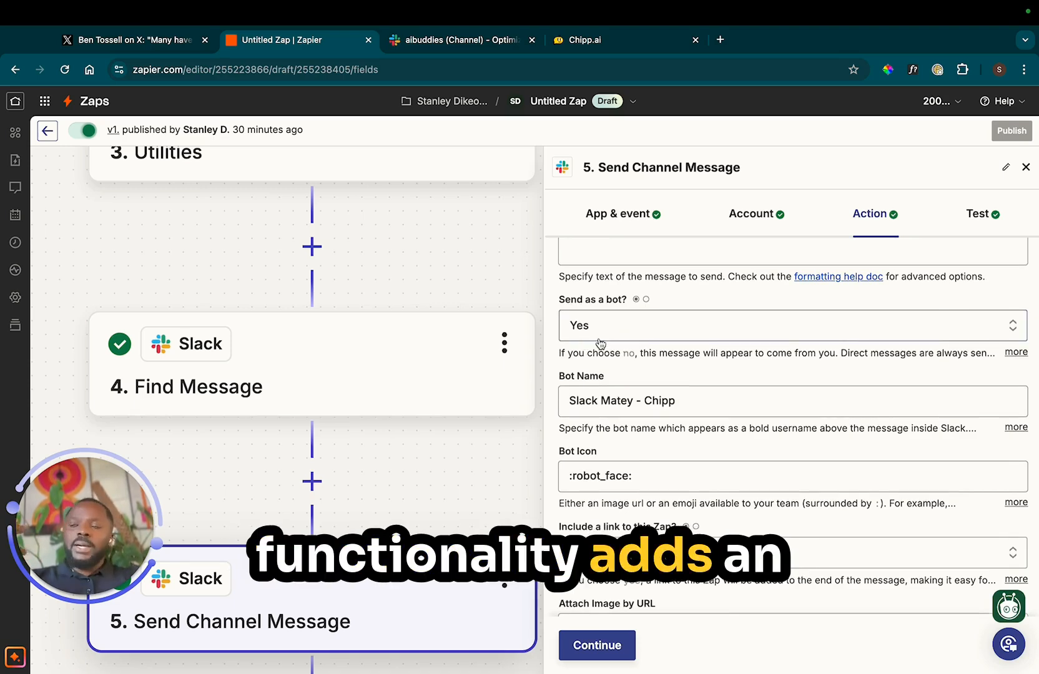
scroll(603, 401, "down", 1)
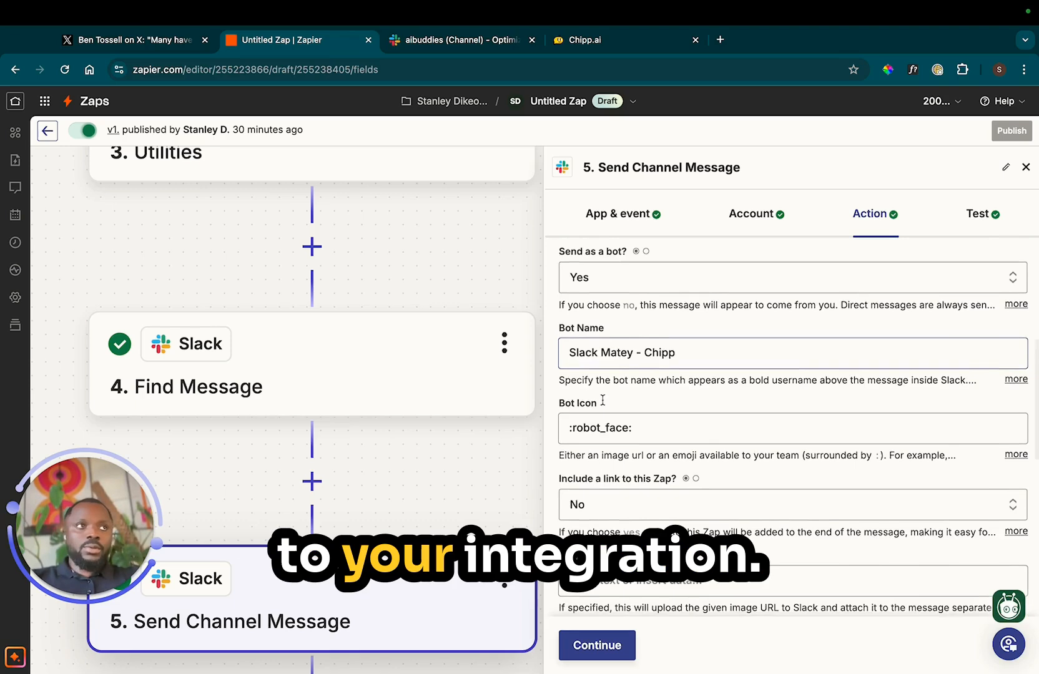
scroll(602, 400, "down", 5)
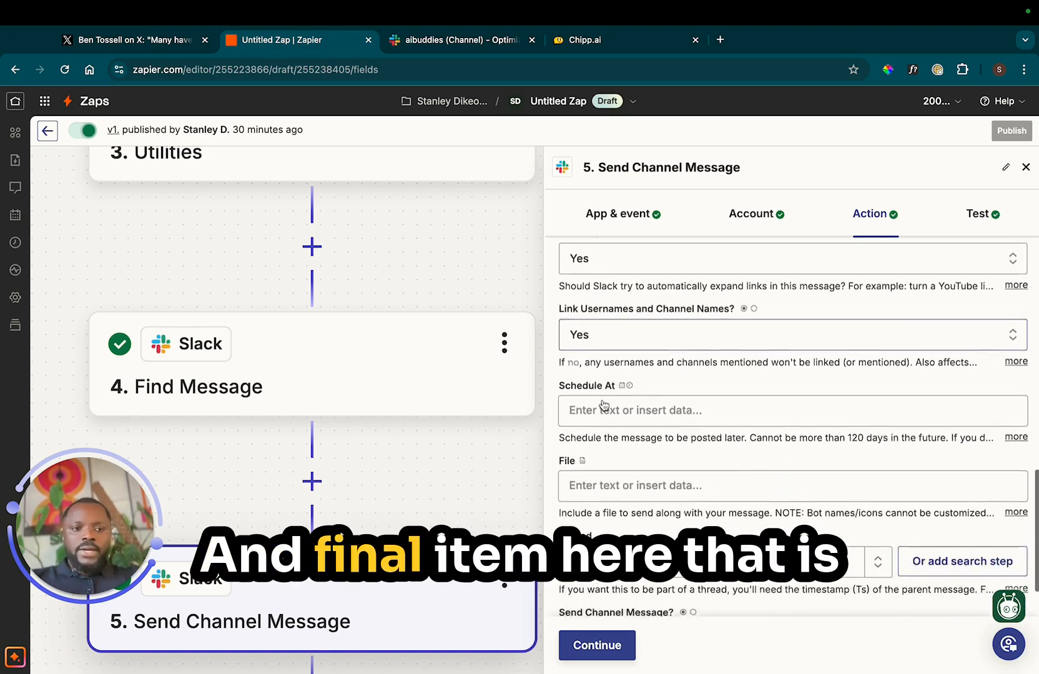
scroll(603, 406, "down", 2)
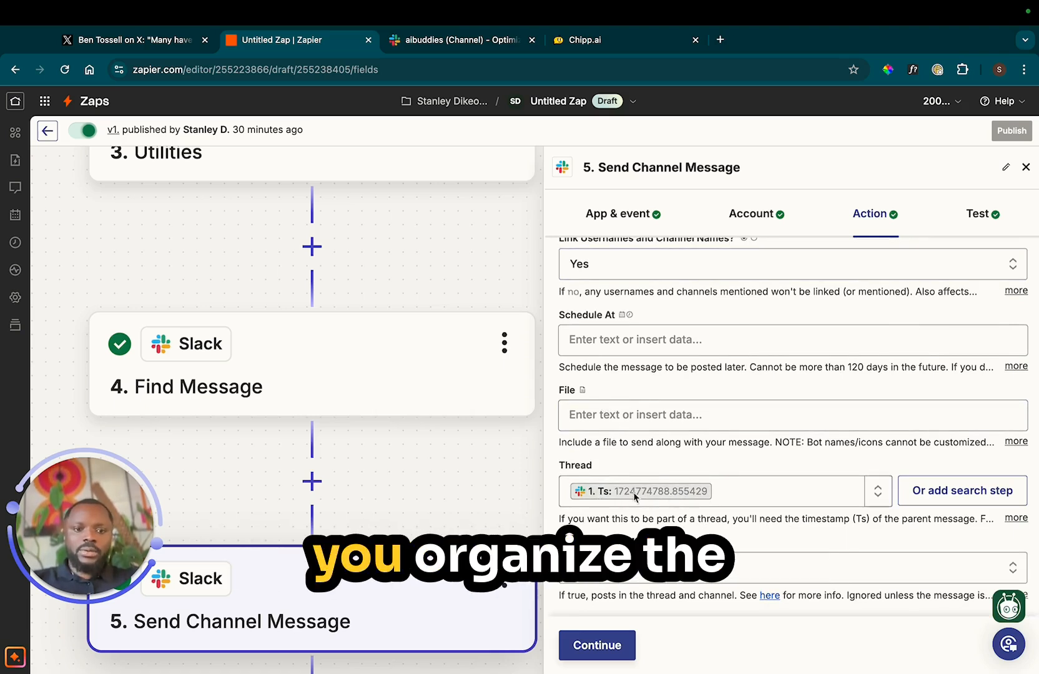
left_click(605, 646)
scroll(671, 472, "down", 2)
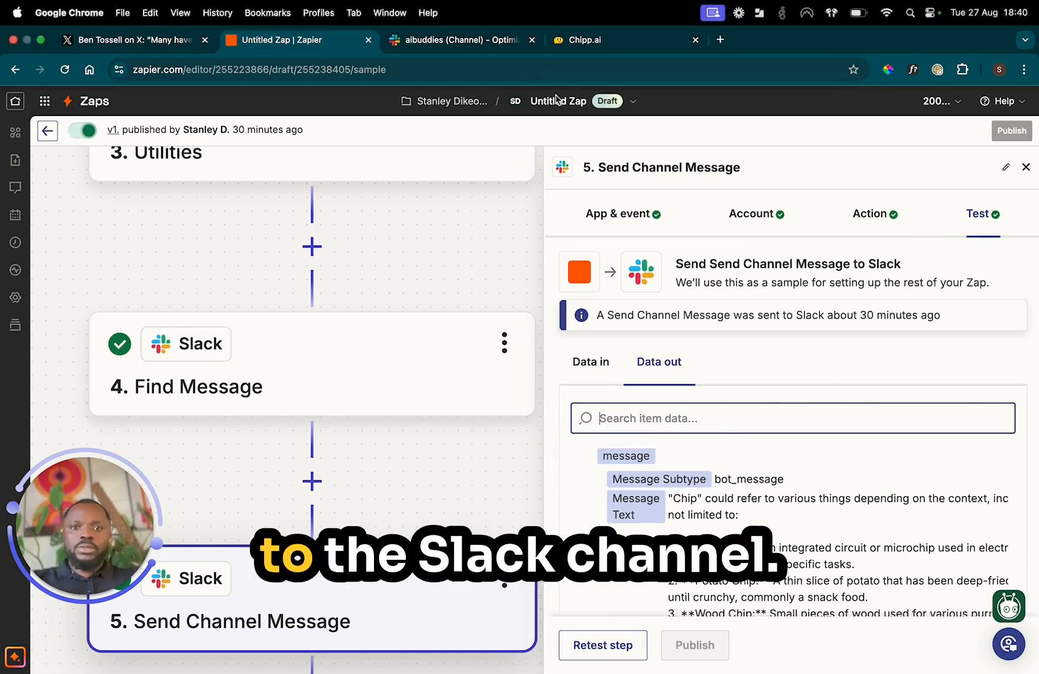
Switch to the aibuddies channel in Slack and send the thread reply "I want to generate a content system. How can I do this?"
left_click(449, 39)
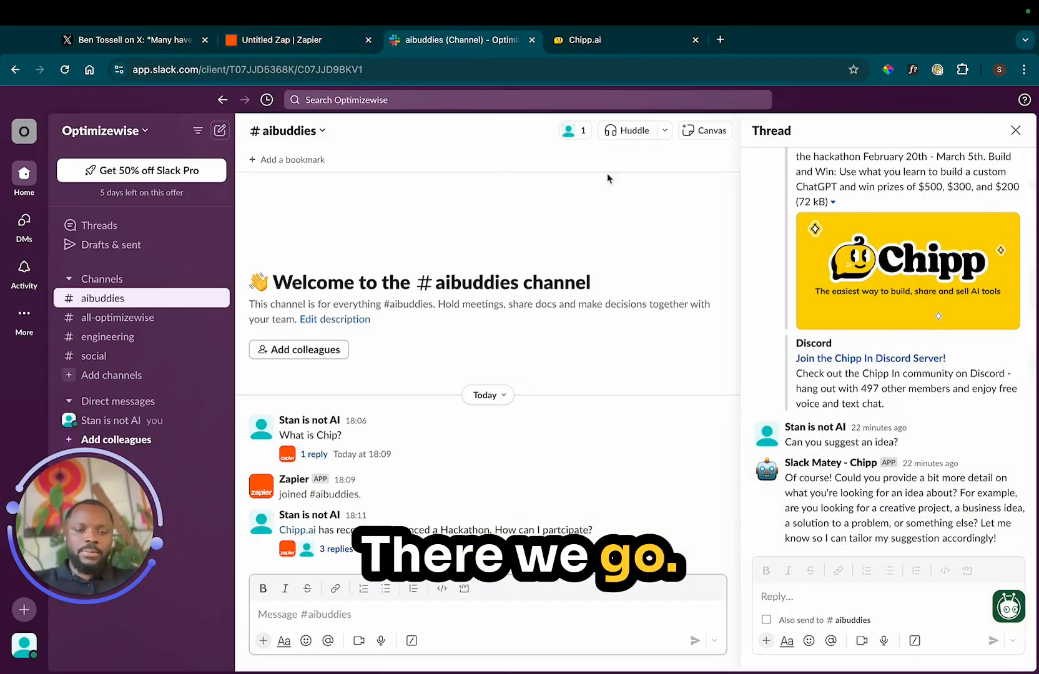
left_click(856, 600)
type("I wa")
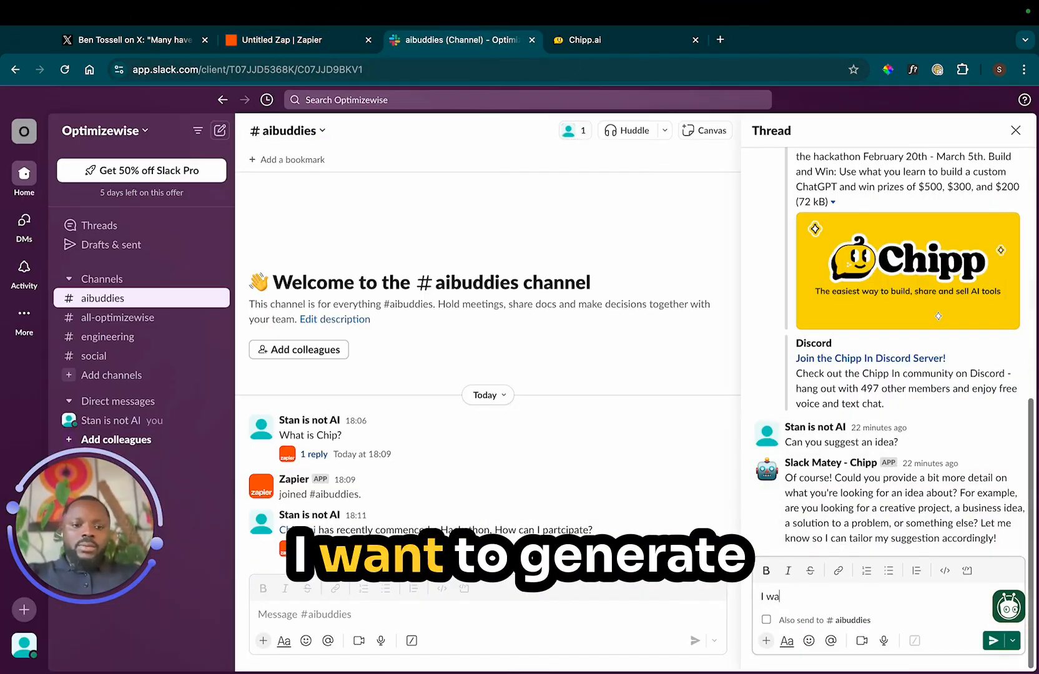
type("nt to gener")
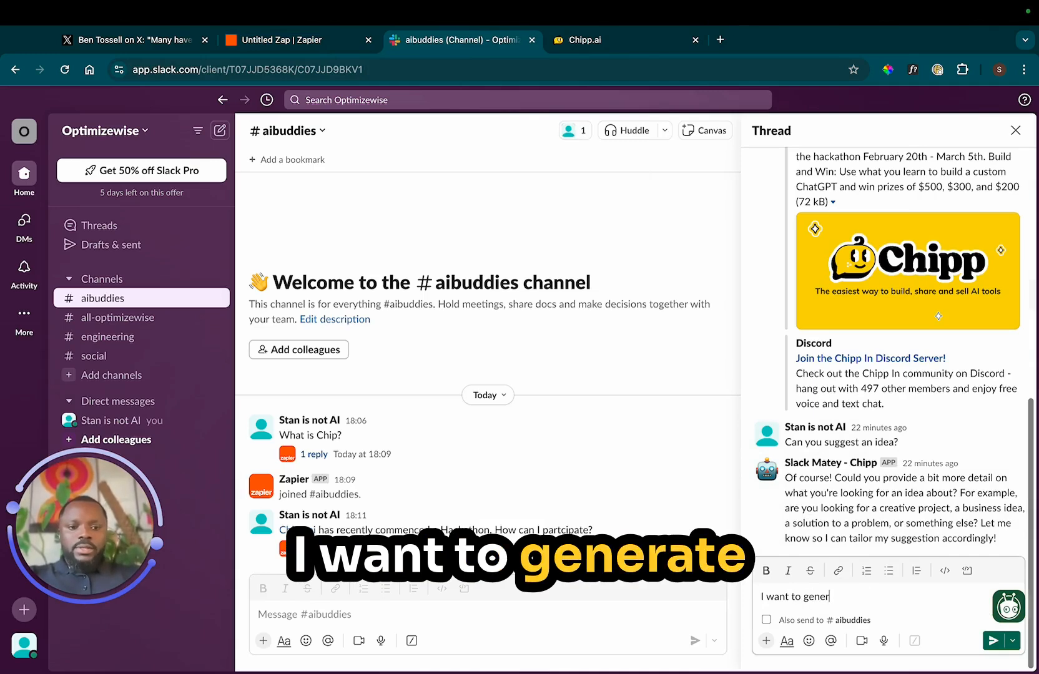
type("ate a content system. Ho")
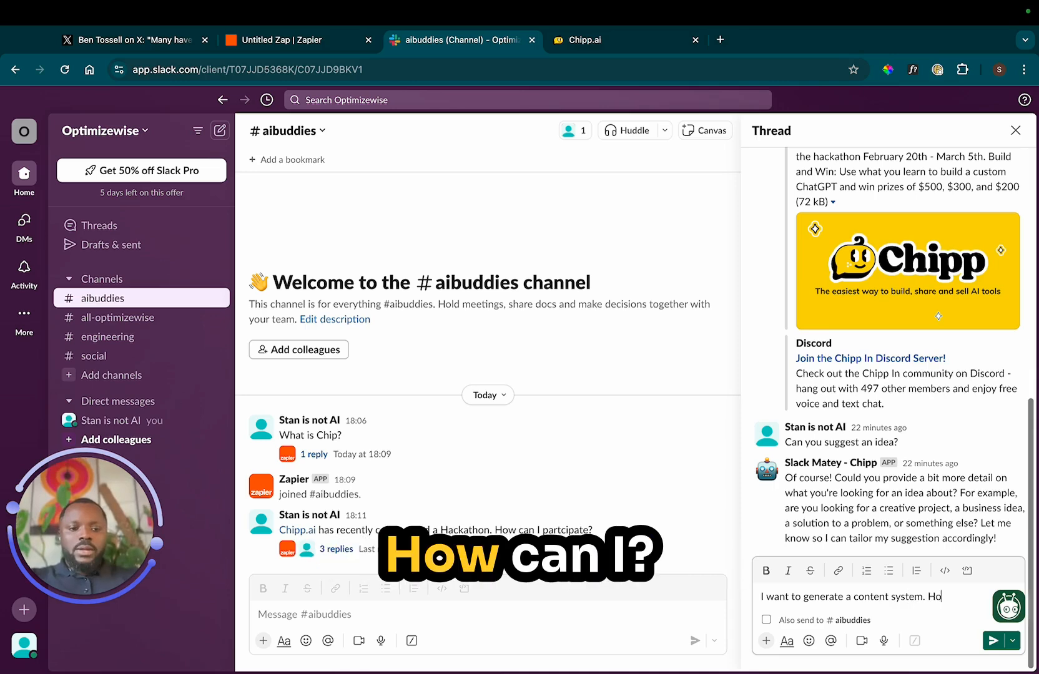
type("w cna ")
type(" do this?")
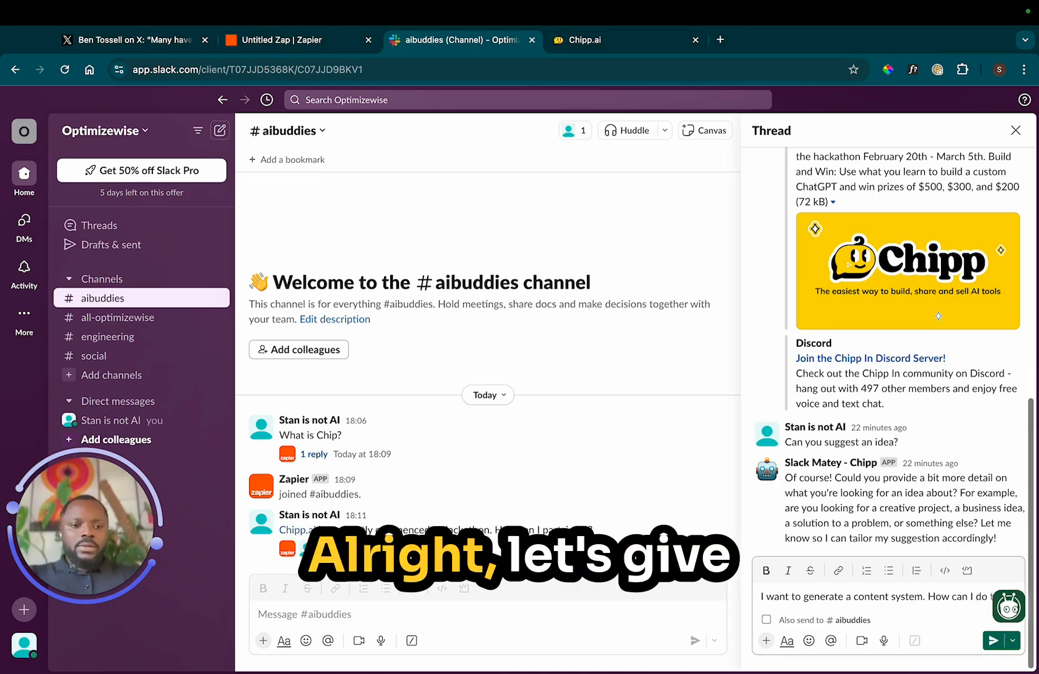
key("Return")
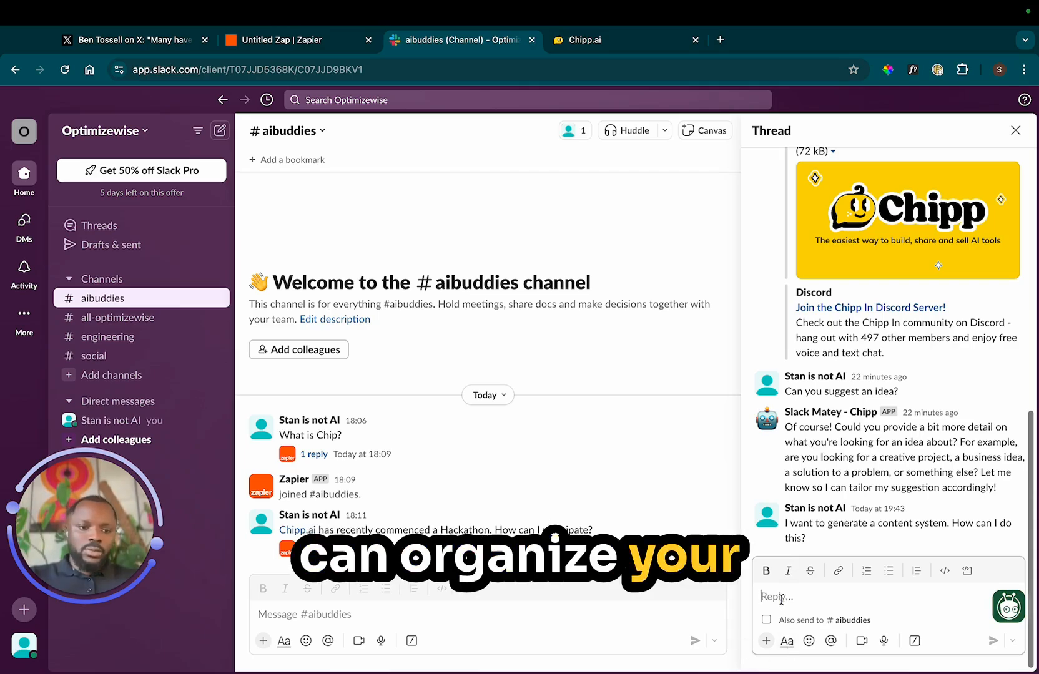
Read Slack Matey - Chipp's reply to the content system question and view the app card behind its bot icon and name
scroll(825, 473, "up", 15)
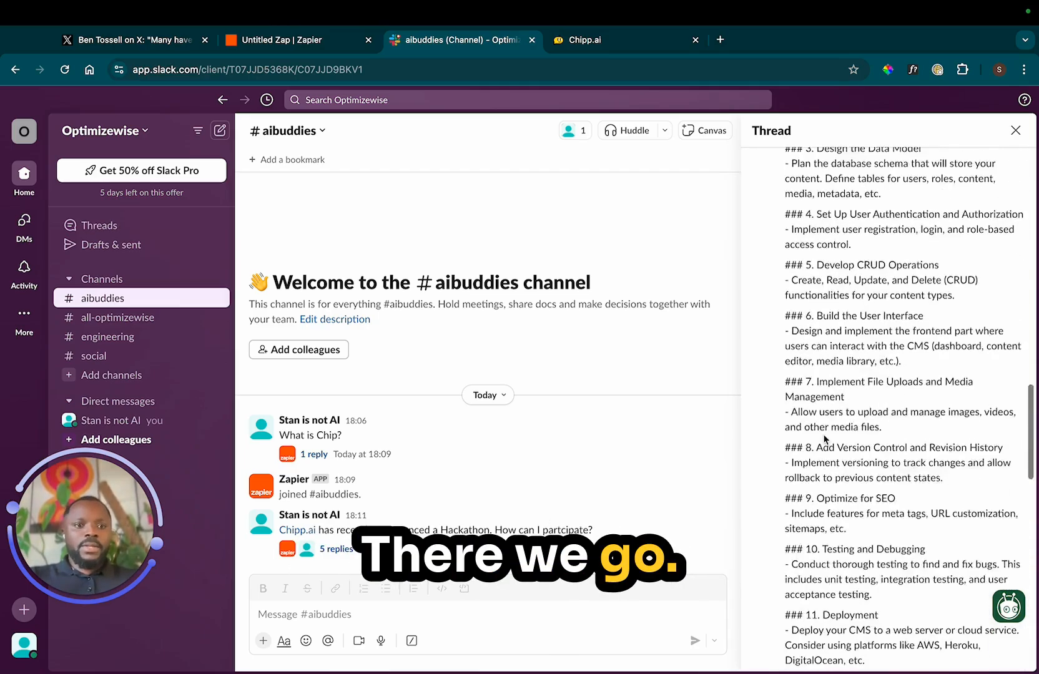
scroll(824, 439, "down", 3)
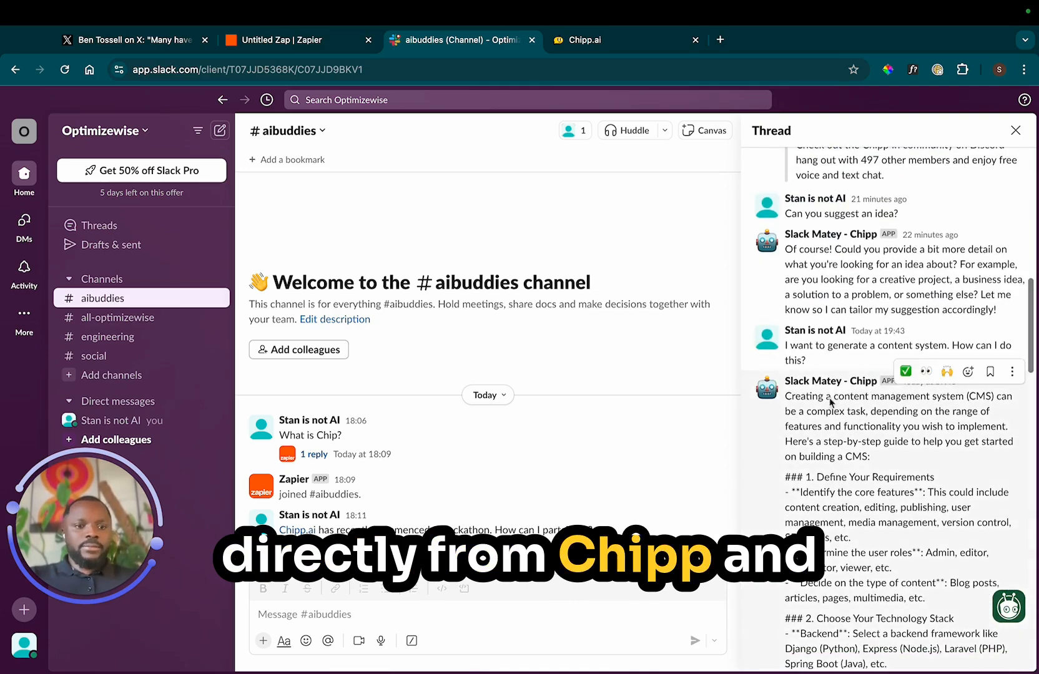
left_click(765, 398)
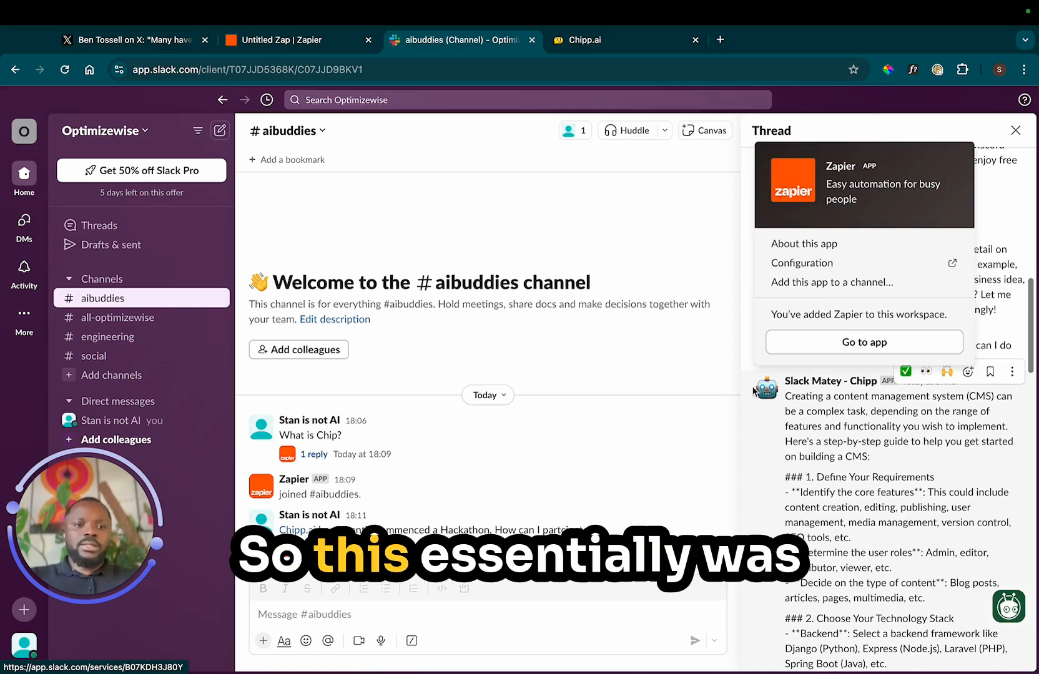
left_click(827, 384)
left_click(826, 384)
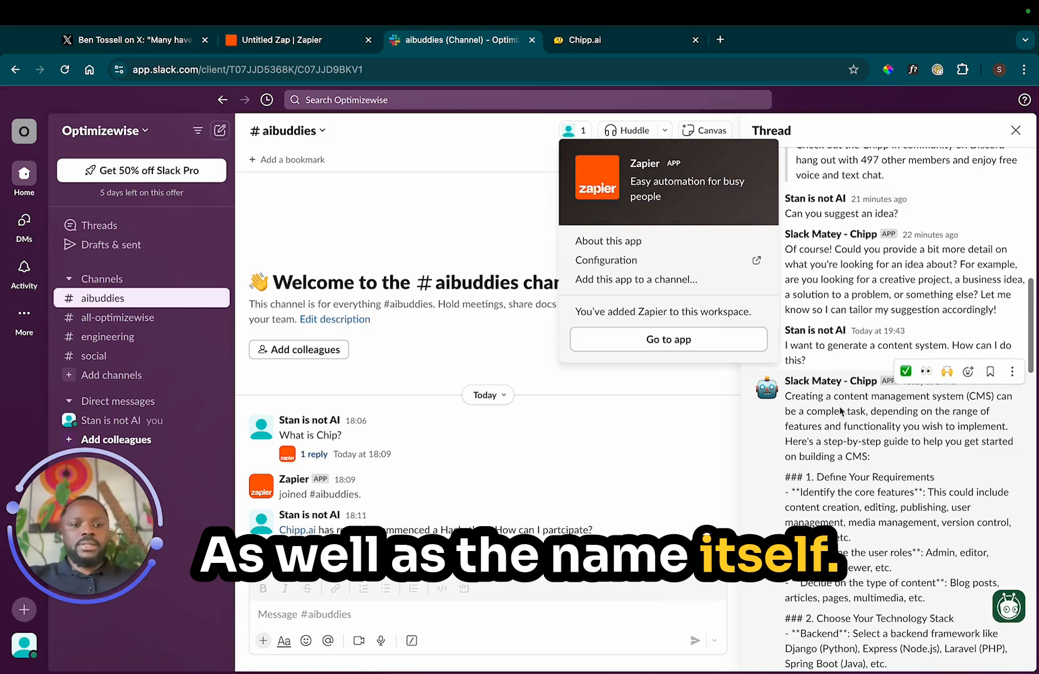
scroll(841, 412, "down", 3)
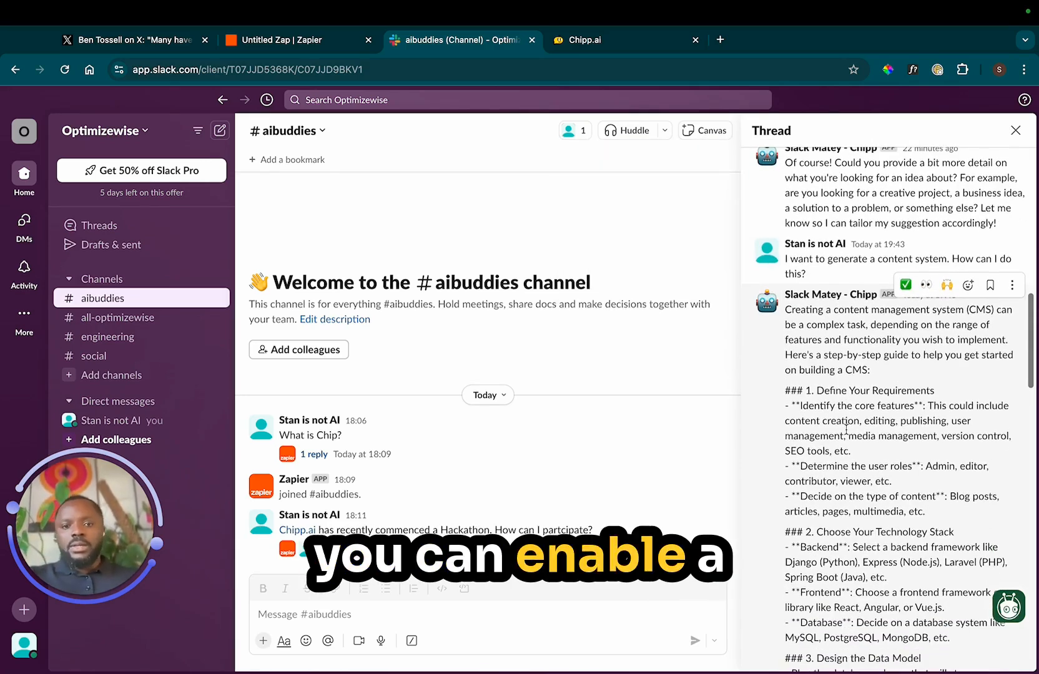